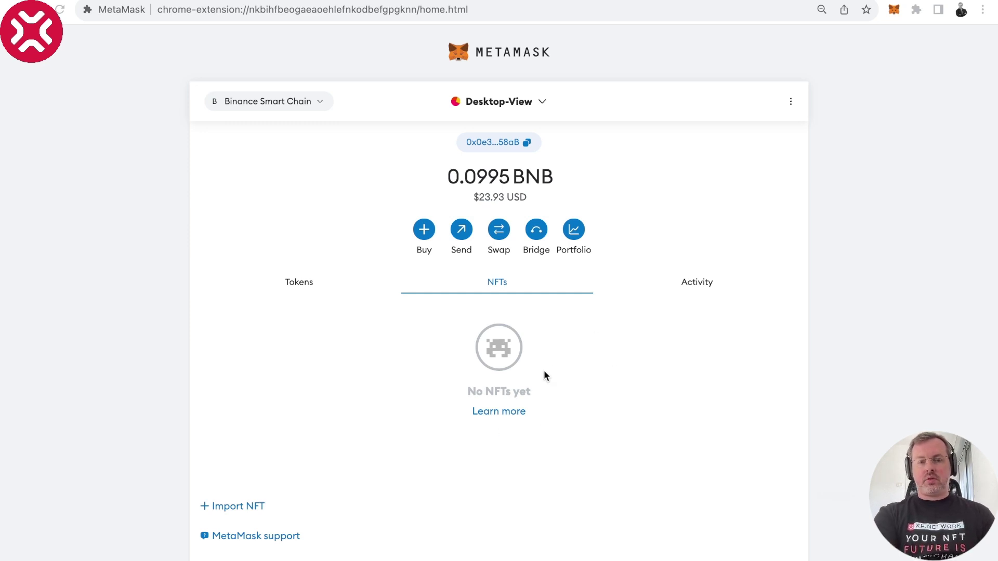
Step: Review the wallet's Tokens and NFTs tabs on Binance Smart Chain, then copy the account address
{"action": "left_click", "coordinate": [309, 281]}
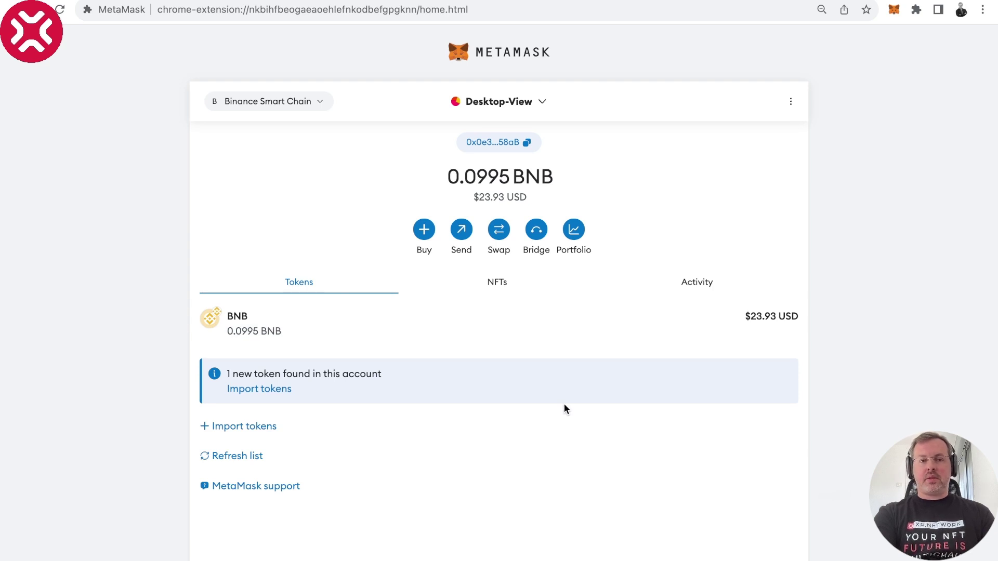
{"action": "left_click", "coordinate": [503, 285]}
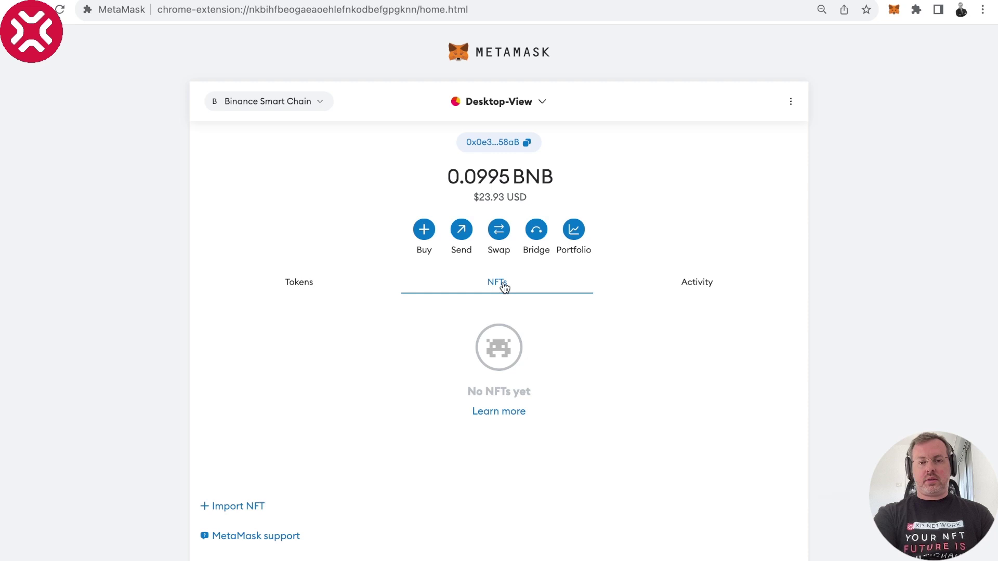
{"action": "left_click", "coordinate": [315, 289]}
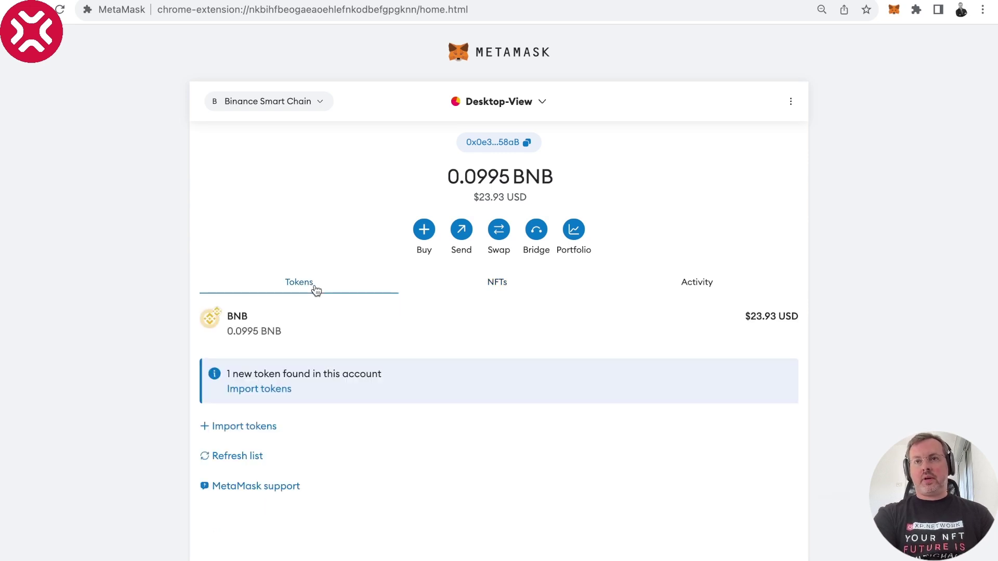
{"action": "left_click", "coordinate": [503, 143]}
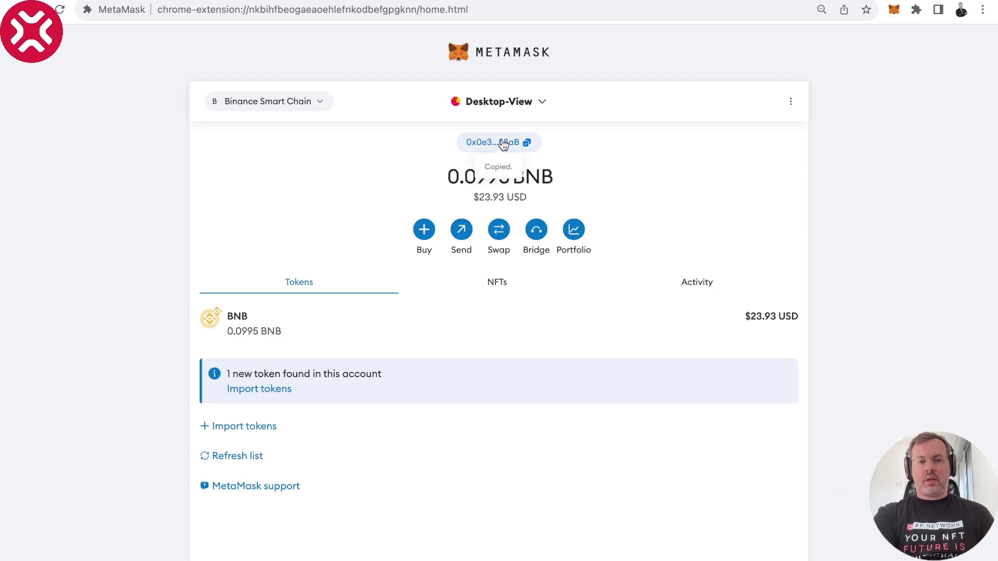
Step: Search BscScan for the copied wallet address and open its page showing 0.099548737 BNB
{"action": "left_click", "coordinate": [500, 150]}
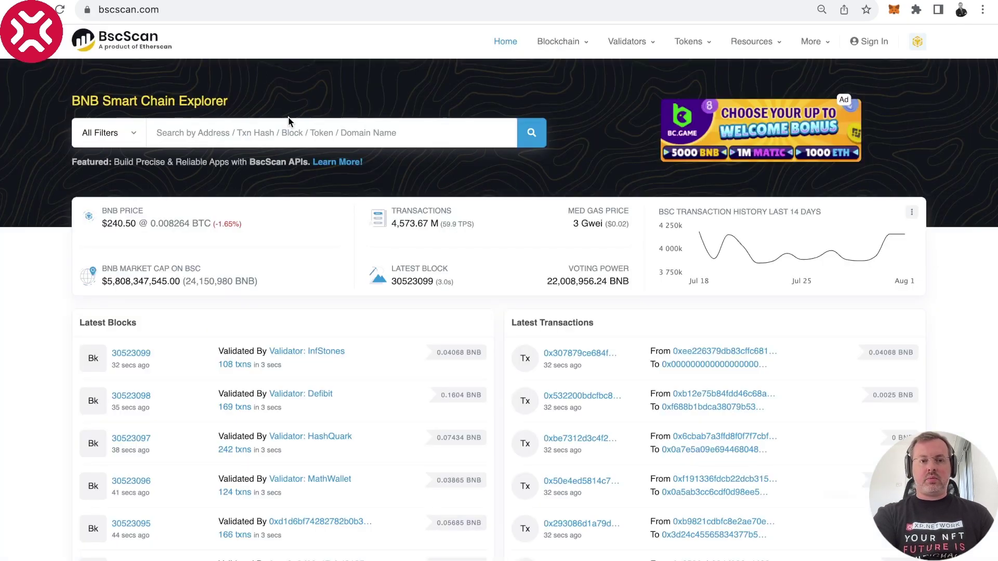
{"action": "left_click", "coordinate": [291, 129]}
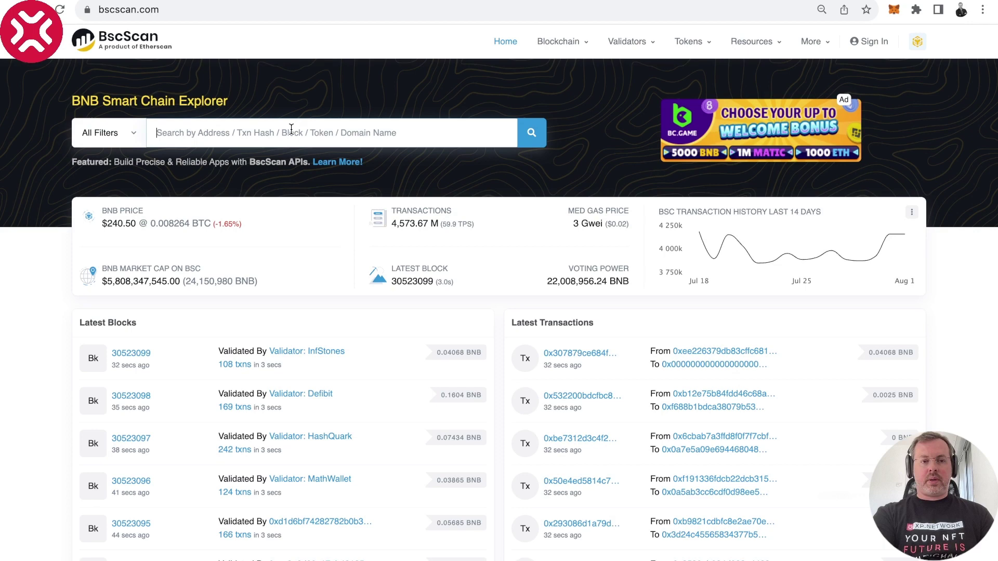
{"action": "key", "text": "ctrl+v"}
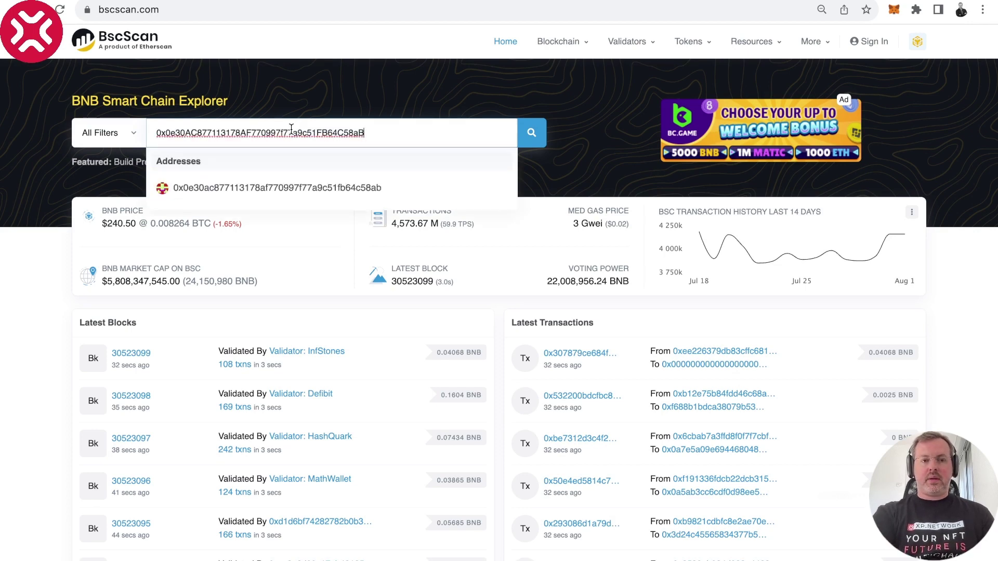
{"action": "left_click", "coordinate": [285, 190]}
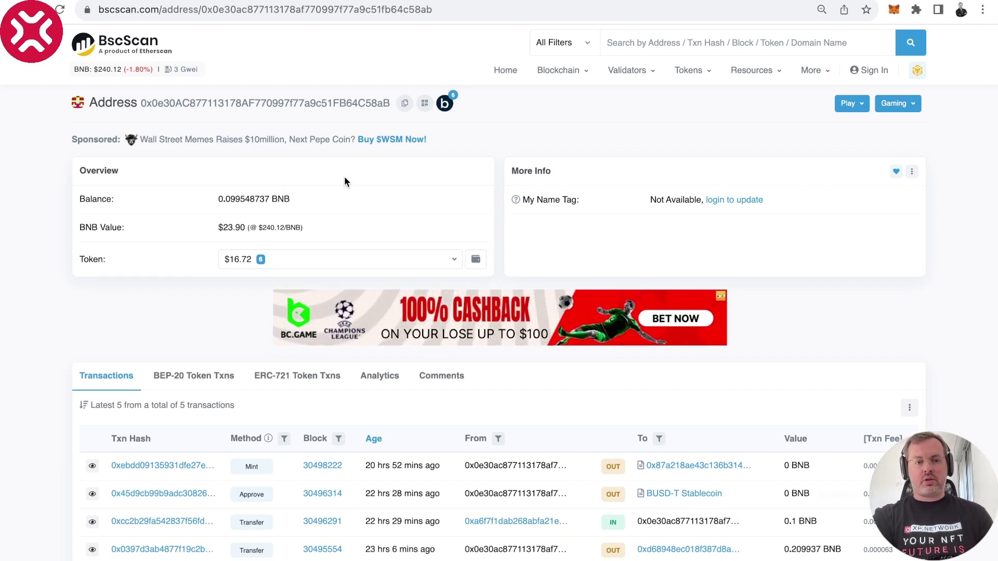
Step: Expand the address's Token holdings to list its BEP-20 tokens, including 16.73 BSC-USD
{"action": "left_click", "coordinate": [302, 266]}
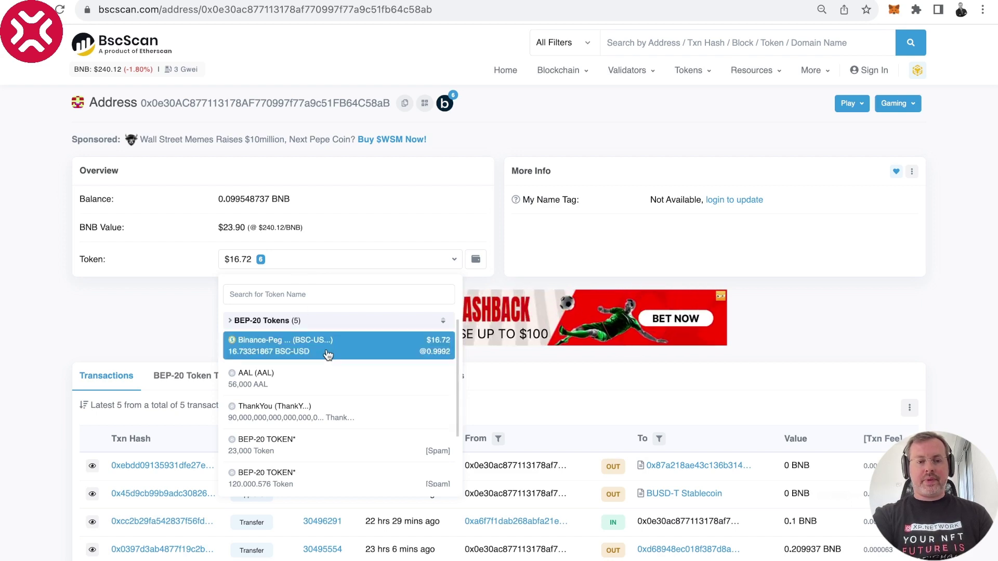
{"action": "scroll", "coordinate": [345, 450], "scroll_direction": "down", "scroll_amount": 1}
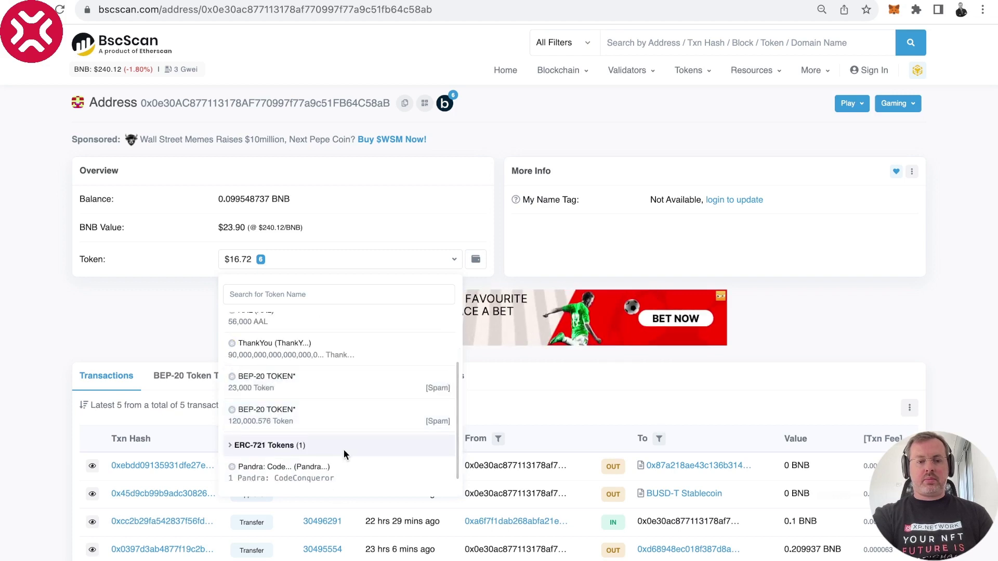
{"action": "scroll", "coordinate": [345, 450], "scroll_direction": "up", "scroll_amount": 1}
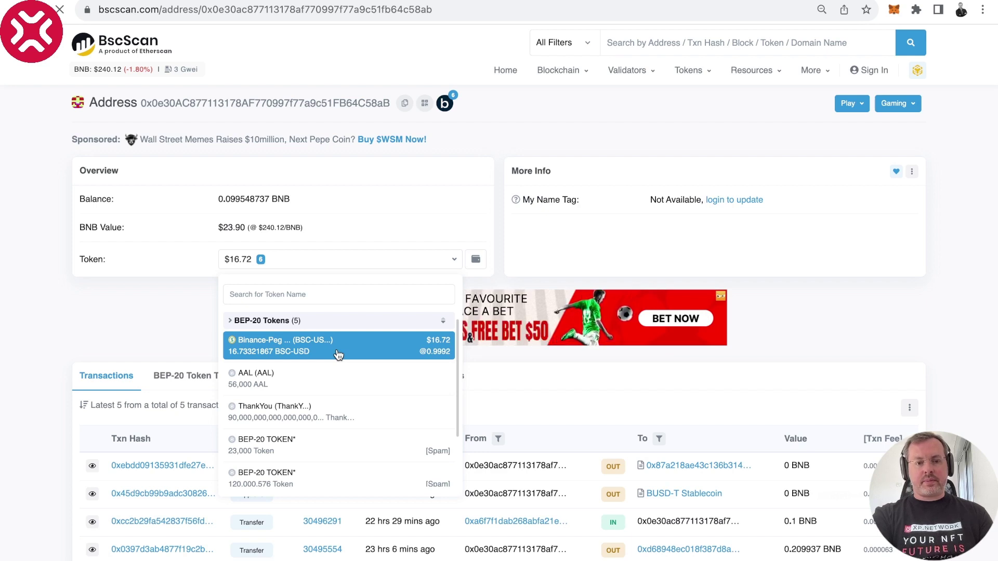
Step: Open the Binance-Peg BSC-USD token page and copy its contract address
{"action": "left_click", "coordinate": [338, 353]}
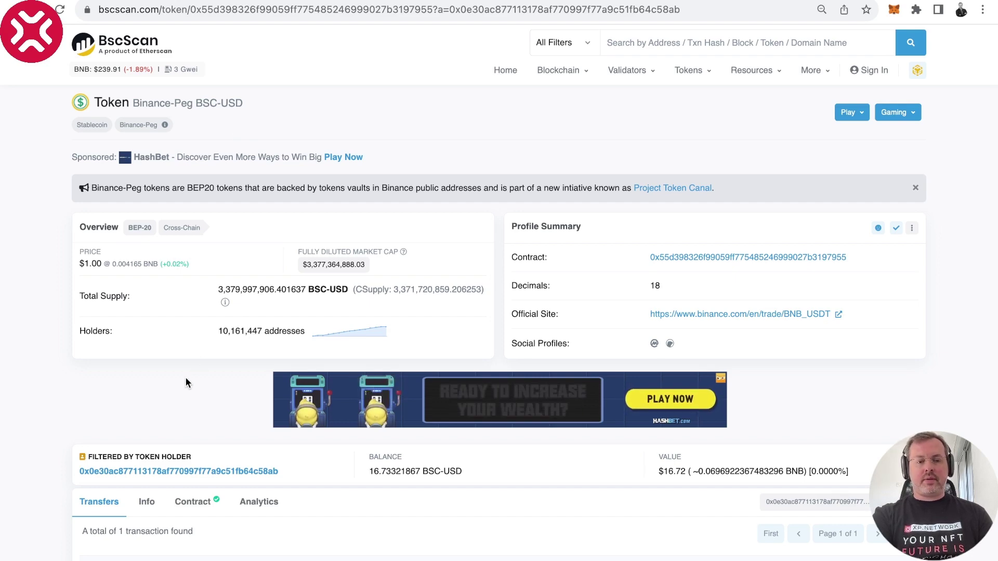
{"action": "scroll", "coordinate": [184, 380], "scroll_direction": "down", "scroll_amount": 3}
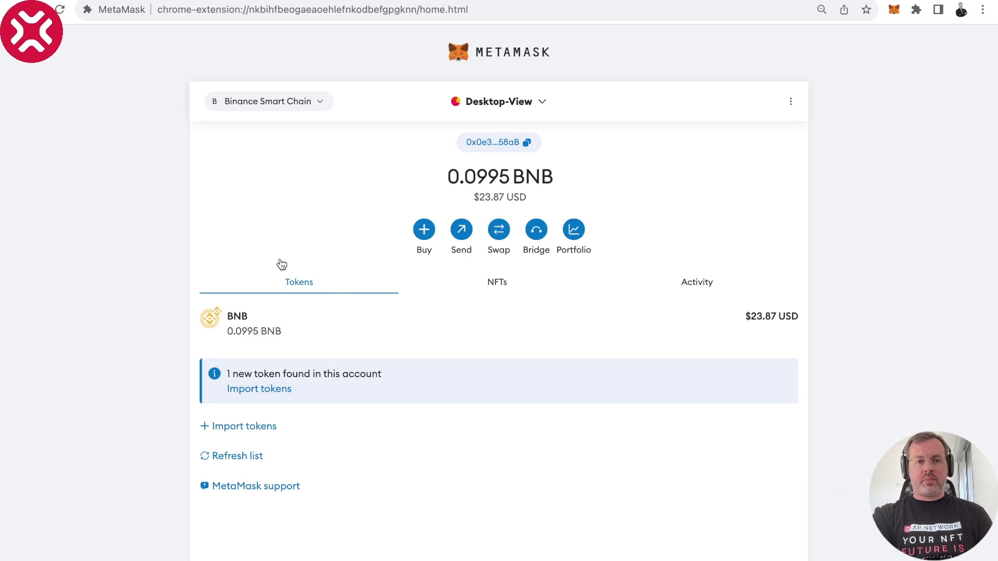
{"action": "left_click", "coordinate": [154, 4]}
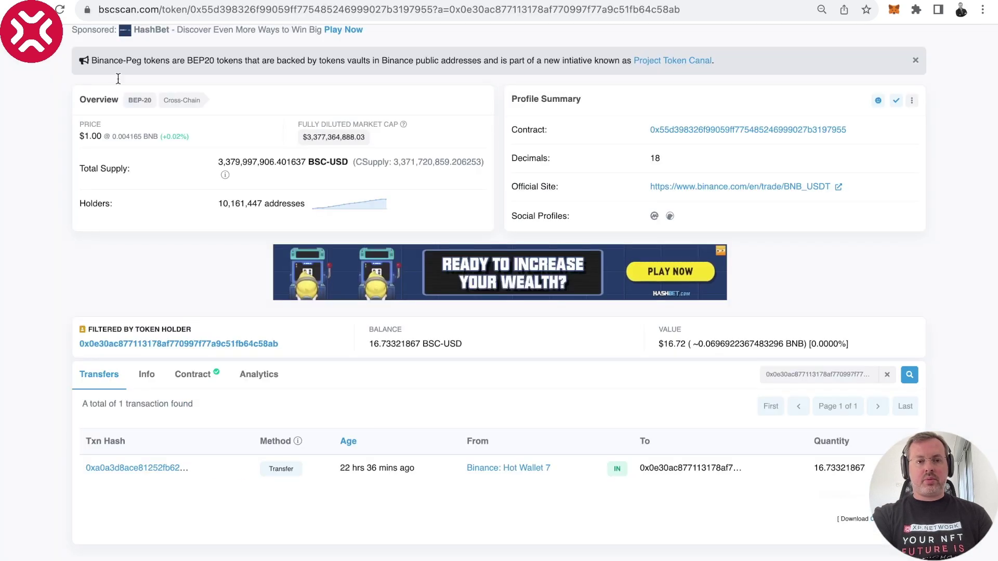
{"action": "scroll", "coordinate": [179, 274], "scroll_direction": "up", "scroll_amount": 1}
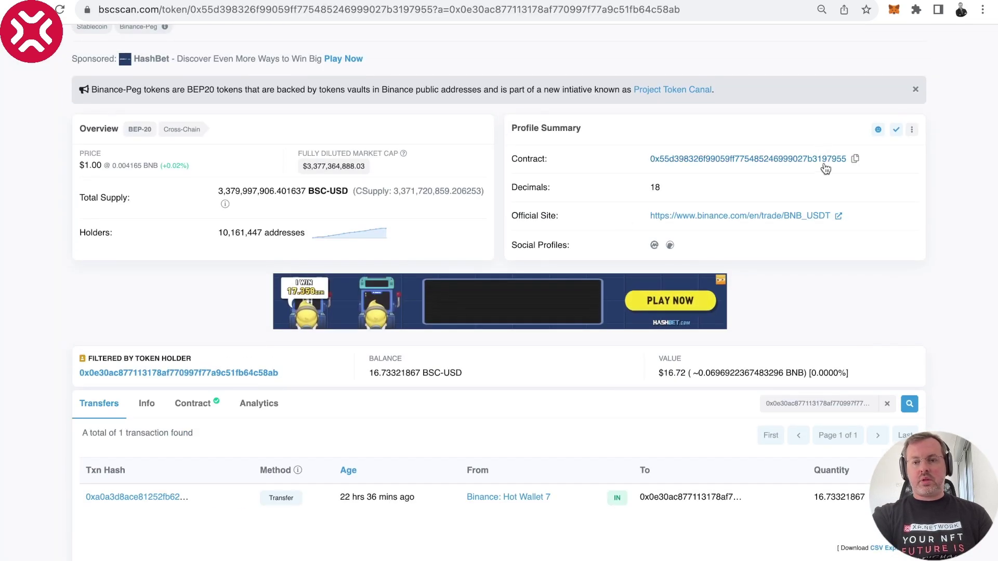
{"action": "mouse_move", "coordinate": [857, 165]}
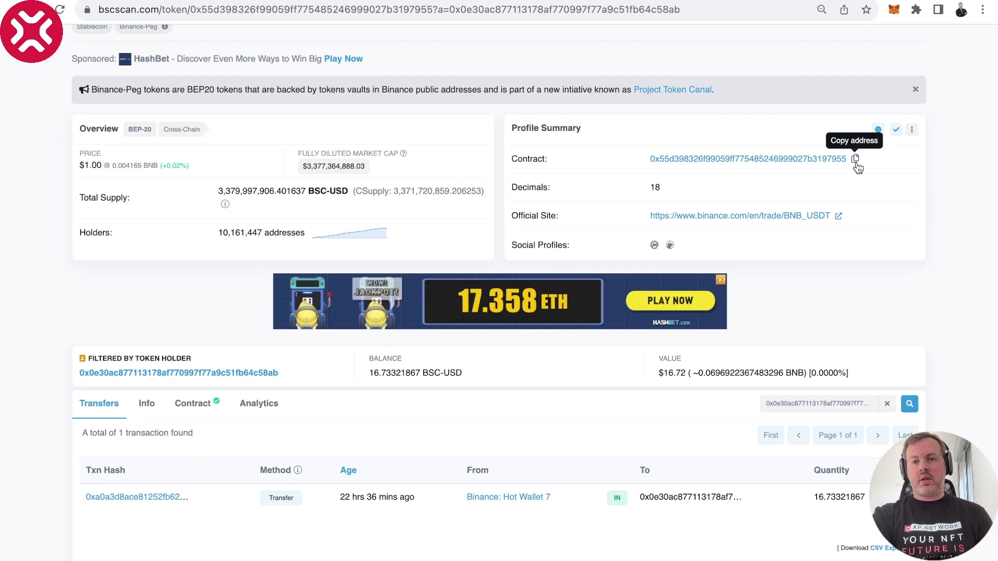
{"action": "left_click", "coordinate": [856, 163]}
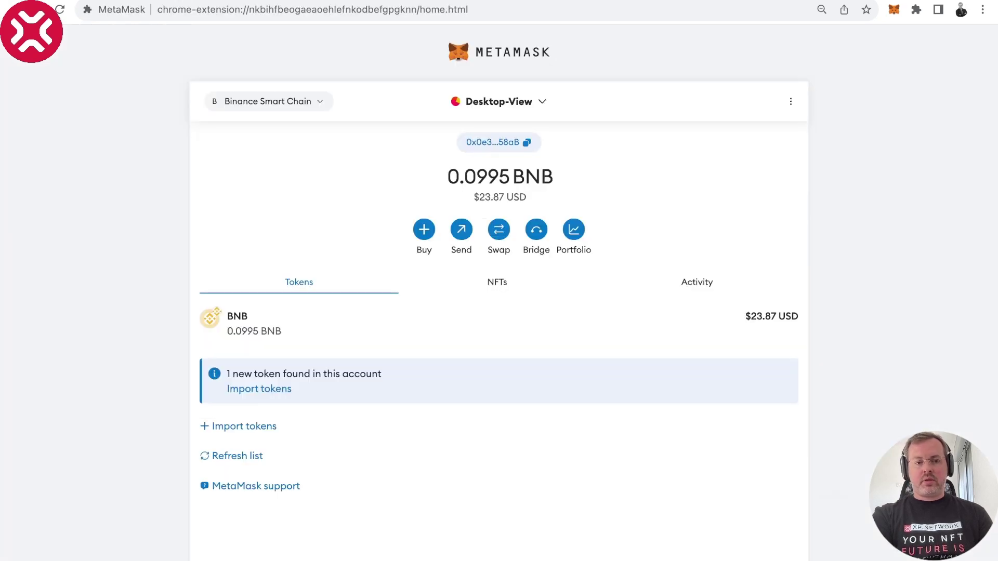
Step: Import Tether USD (USDT) into MetaMask by its contract address, showing 16.73321 USDT
{"action": "left_click", "coordinate": [262, 431]}
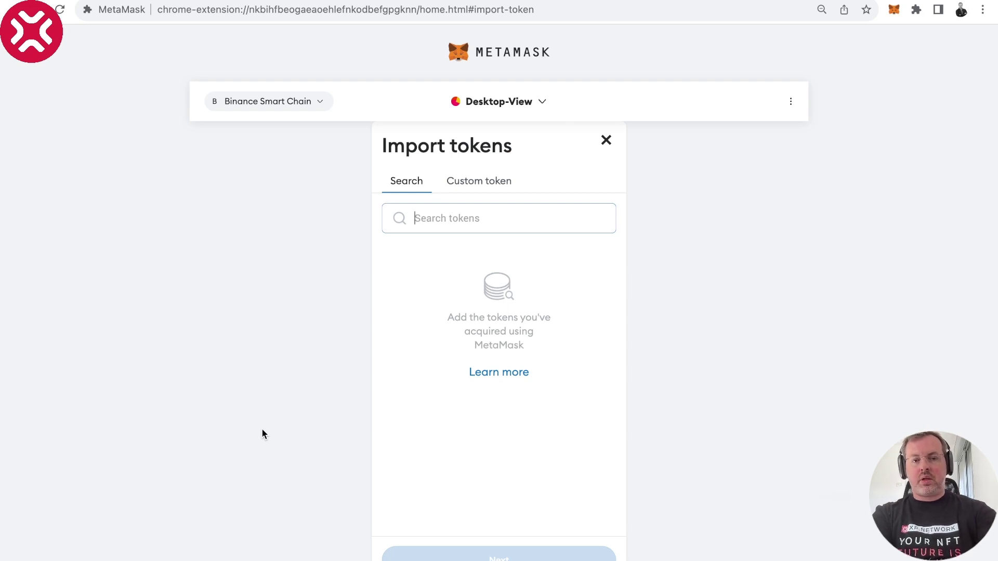
{"action": "key", "text": "super+v"}
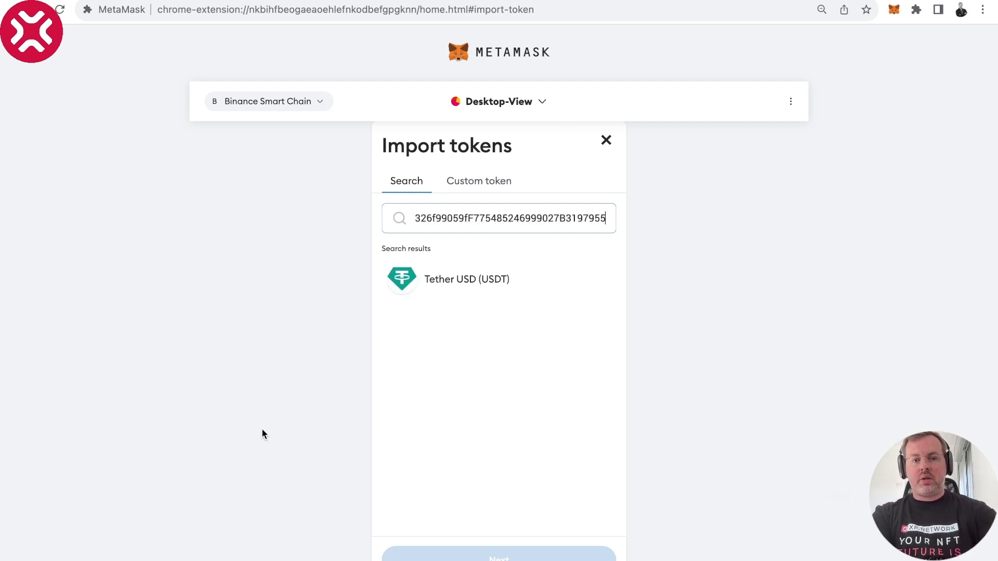
{"action": "left_click", "coordinate": [451, 289]}
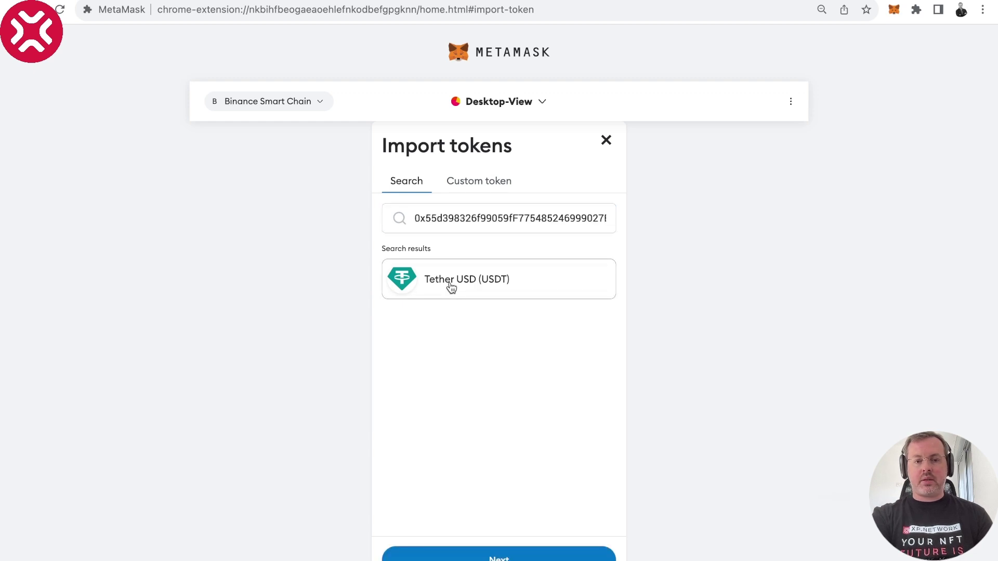
{"action": "left_click", "coordinate": [546, 558]}
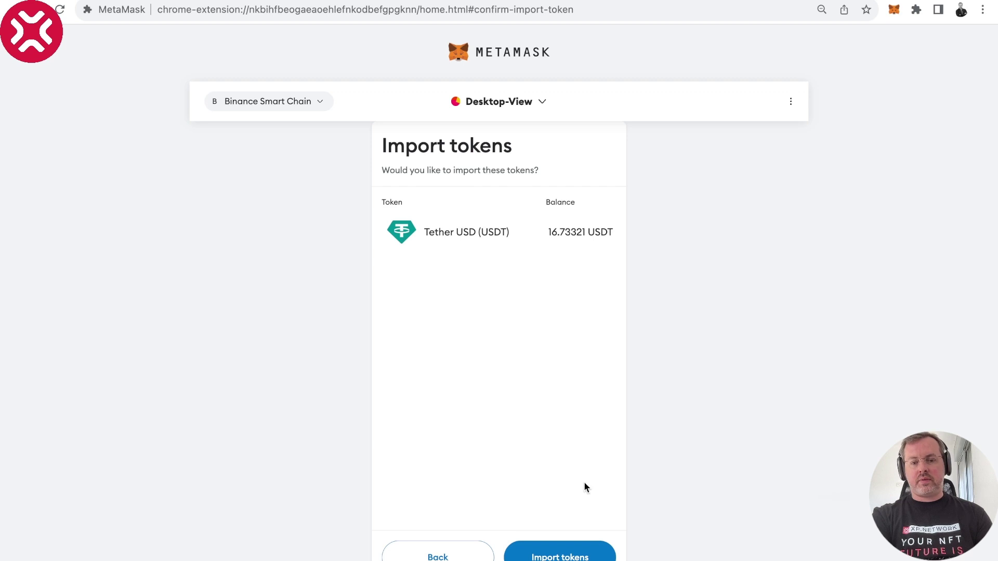
{"action": "left_click", "coordinate": [566, 558]}
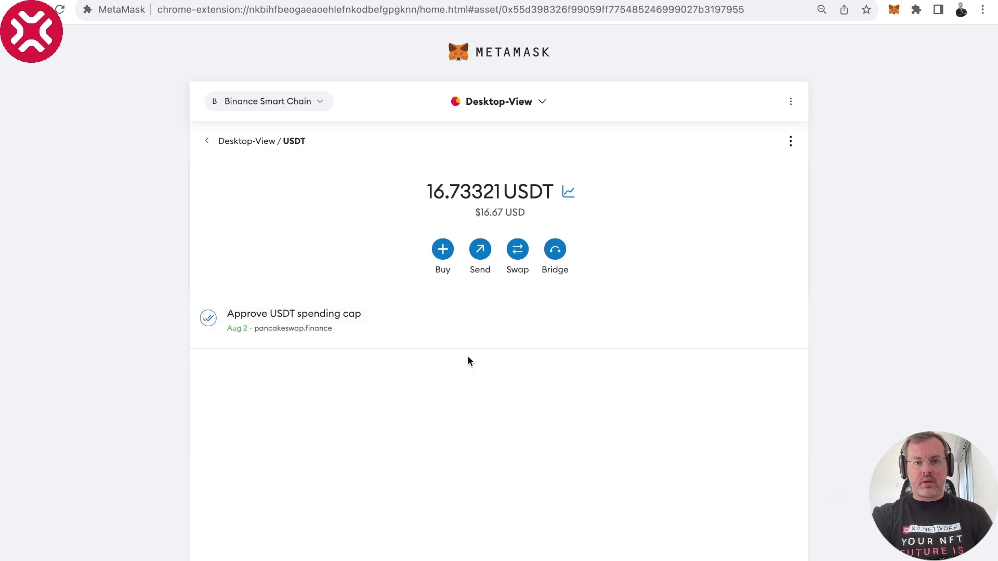
Step: Go back to the wallet overview with USDT beside BNB and check the empty NFTs tab
{"action": "scroll", "coordinate": [472, 428], "scroll_direction": "down", "scroll_amount": 3}
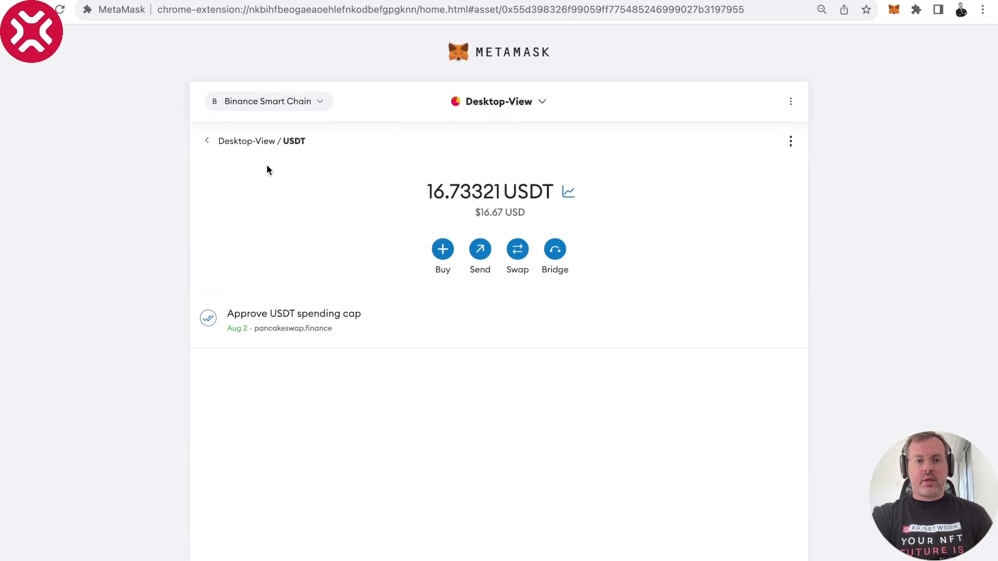
{"action": "left_click", "coordinate": [246, 148]}
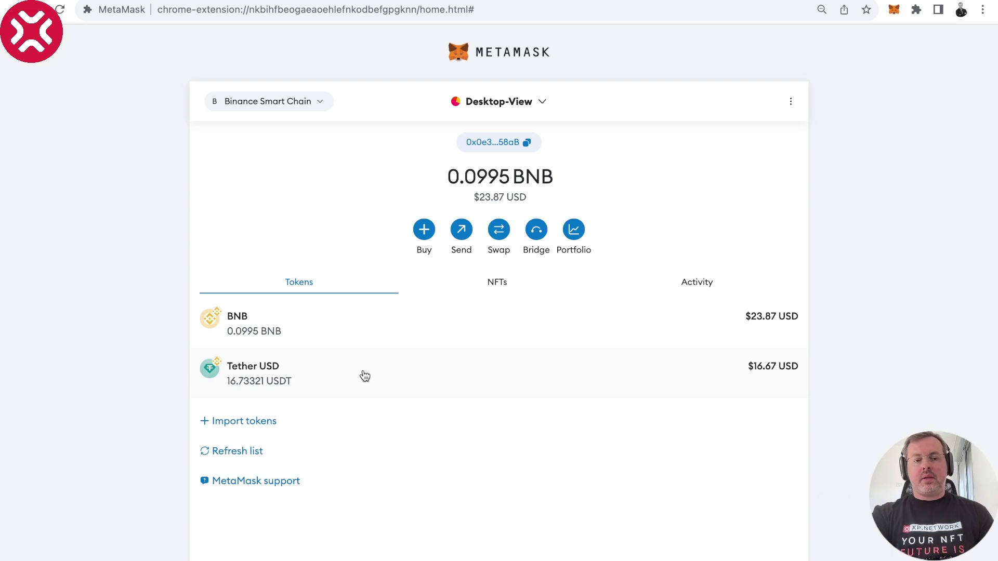
{"action": "left_click", "coordinate": [495, 288]}
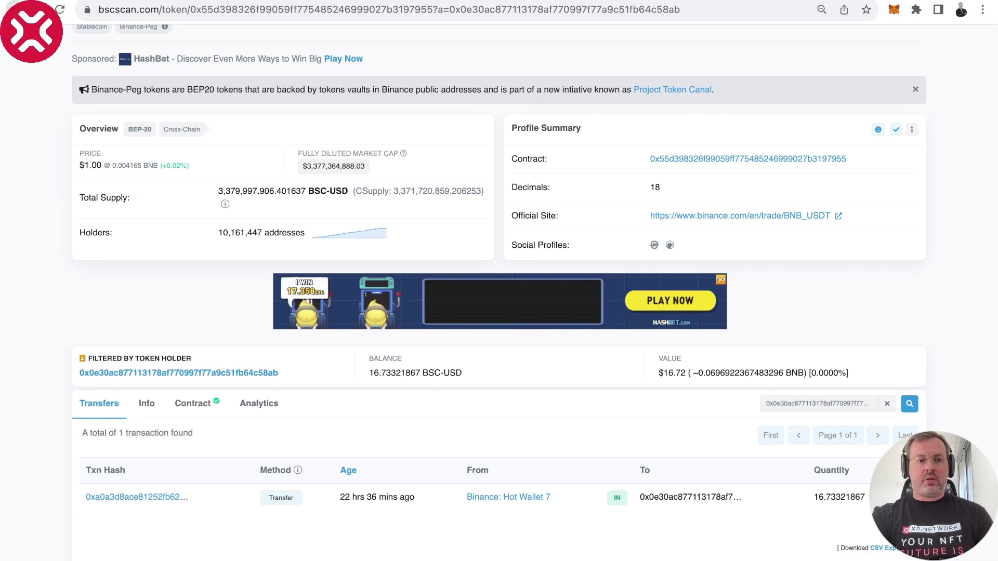
Step: Return to the BscScan address page and list its tokens down to the Pandra: CodeConqueror ERC-721
{"action": "left_click", "coordinate": [15, 9]}
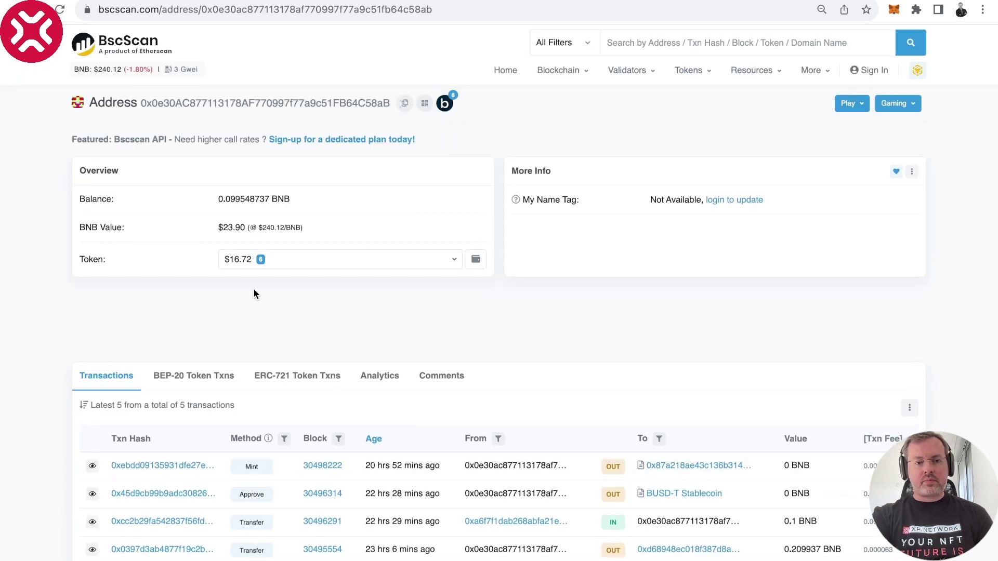
{"action": "left_click", "coordinate": [312, 262]}
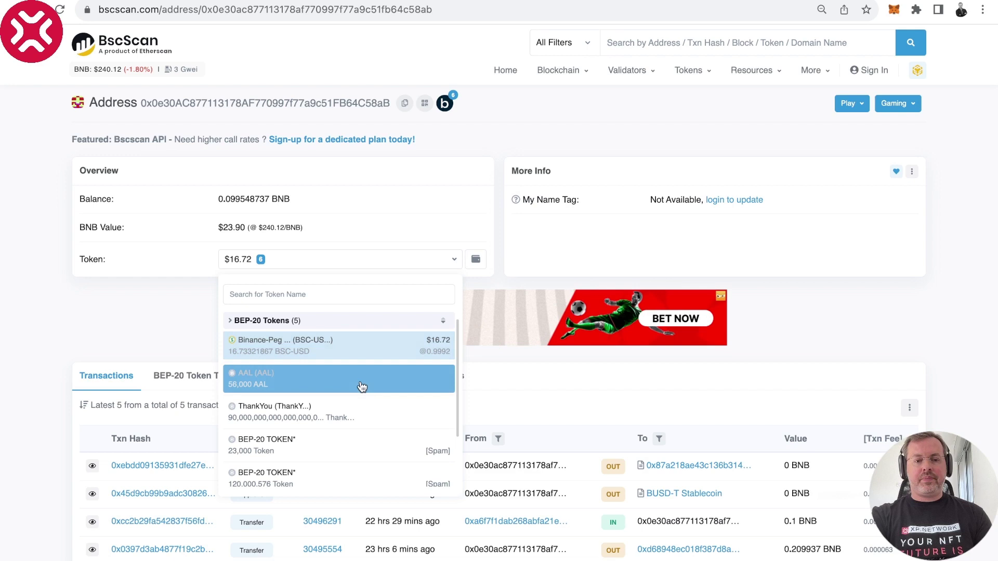
{"action": "scroll", "coordinate": [361, 385], "scroll_direction": "down", "scroll_amount": 2}
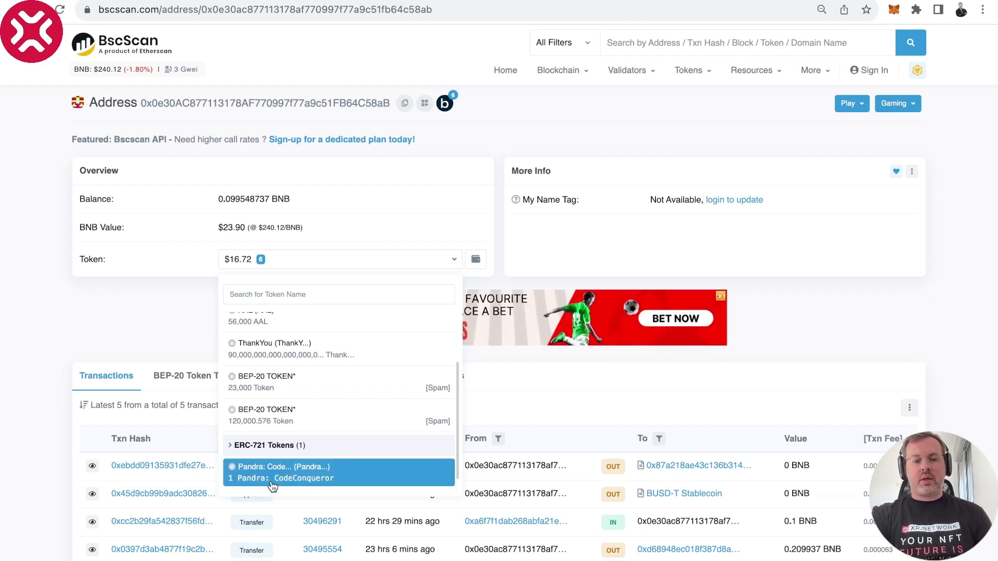
Step: Open the Pandra: CodeConqueror token page and copy the collection's contract address
{"action": "left_click", "coordinate": [356, 477]}
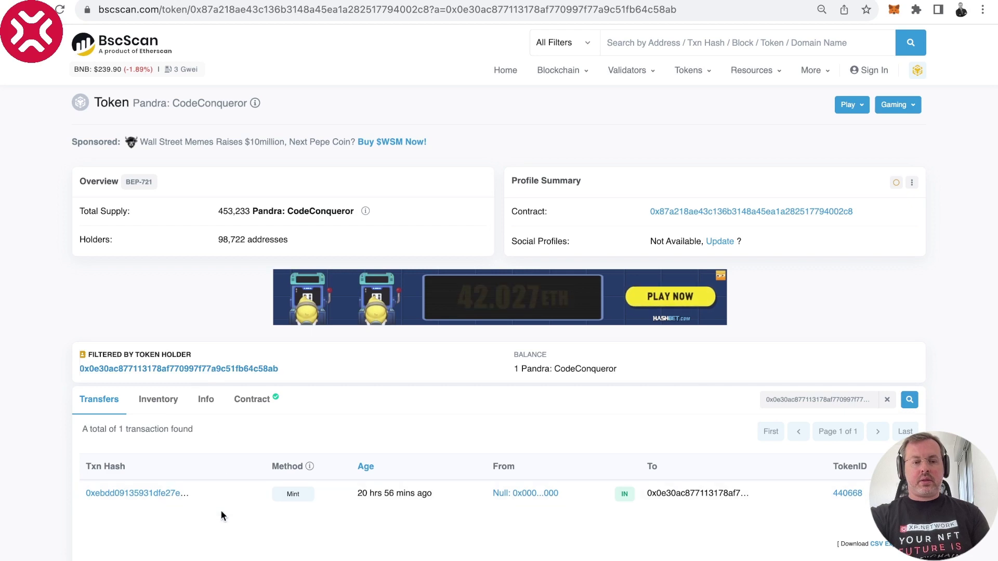
{"action": "mouse_move", "coordinate": [383, 497]}
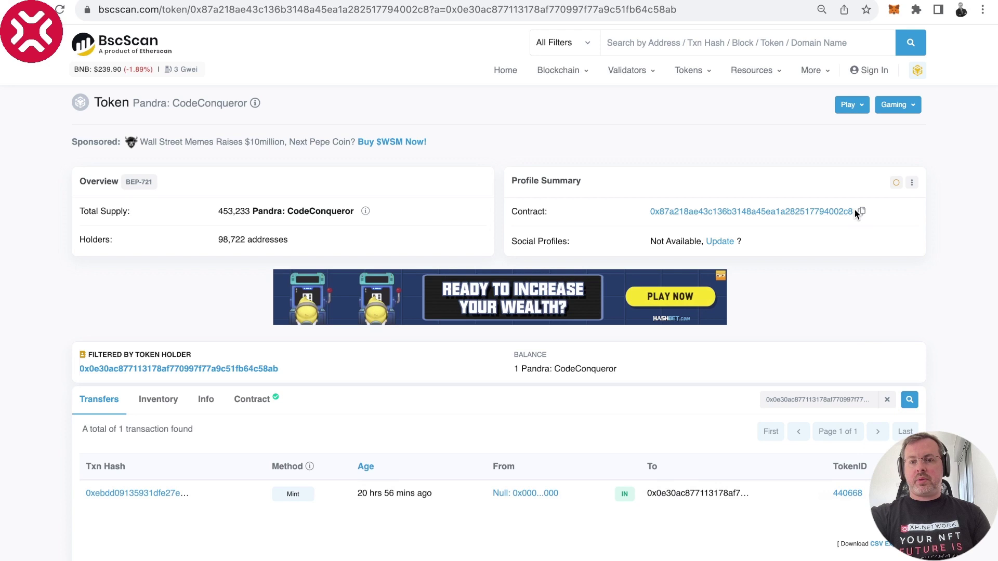
{"action": "left_click", "coordinate": [862, 213]}
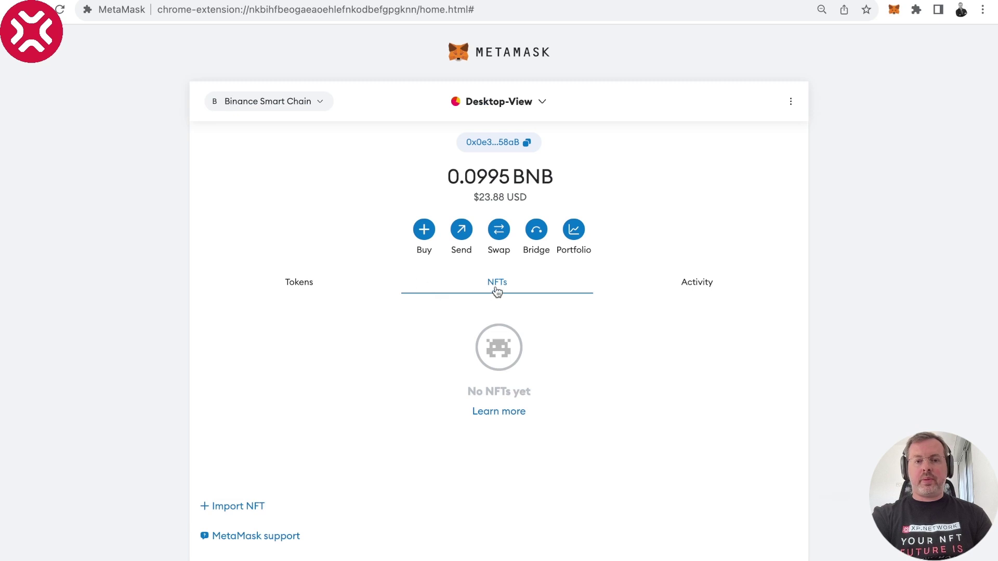
Step: In MetaMask's Import NFT form, paste the Pandra: CodeConqueror contract address and enter token ID 440668
{"action": "left_click", "coordinate": [257, 507]}
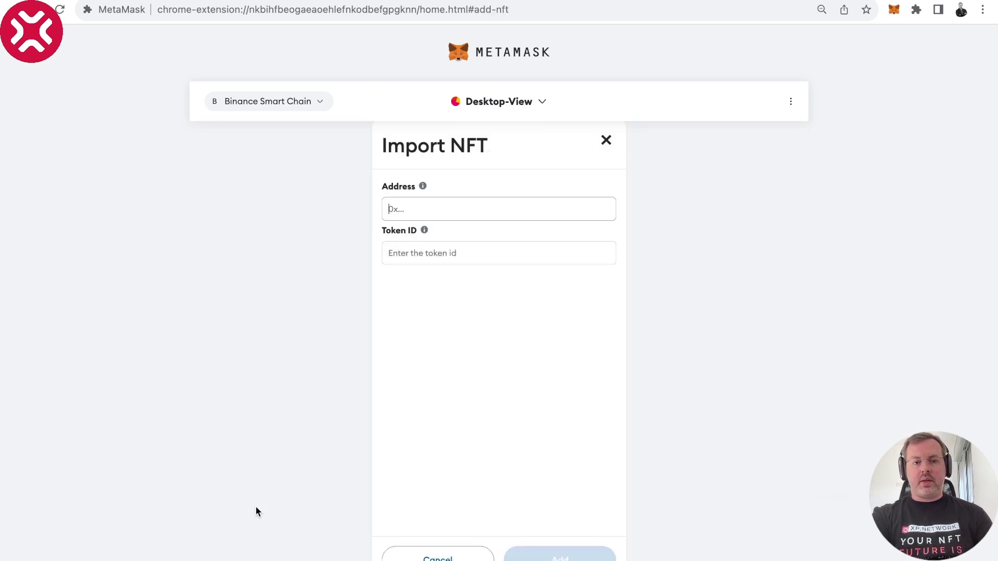
{"action": "key", "text": "super+v"}
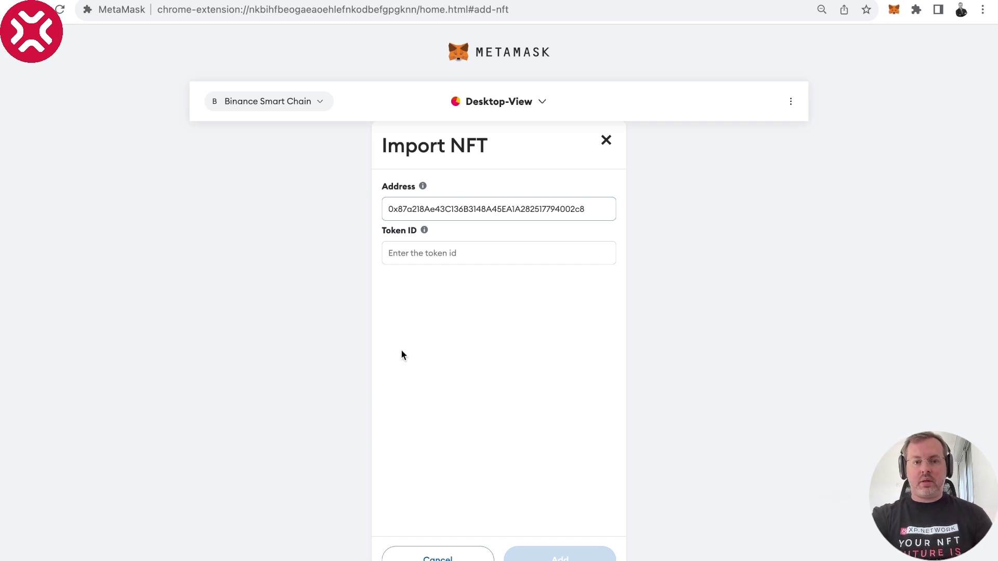
{"action": "left_click", "coordinate": [459, 248]}
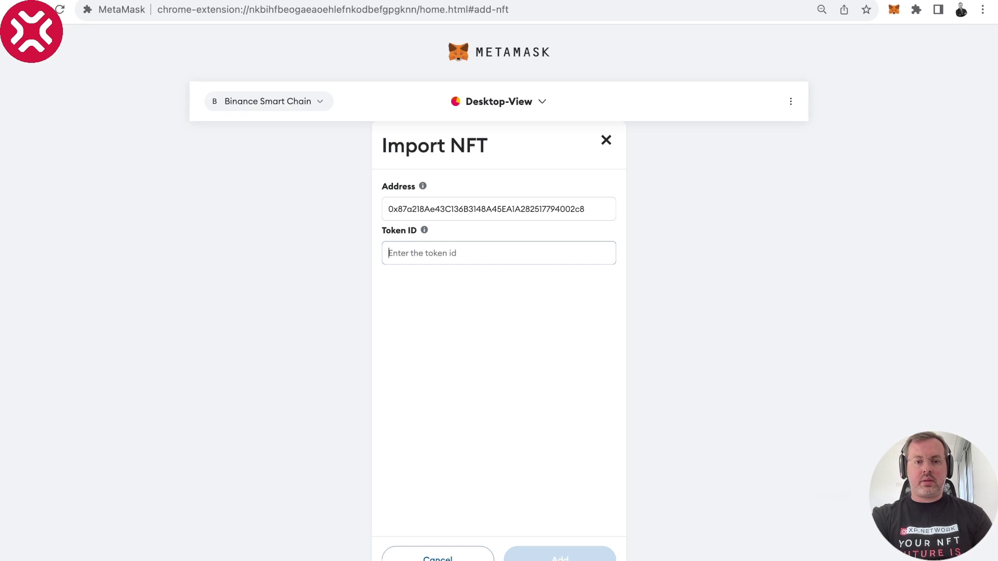
{"action": "type", "text": "44"}
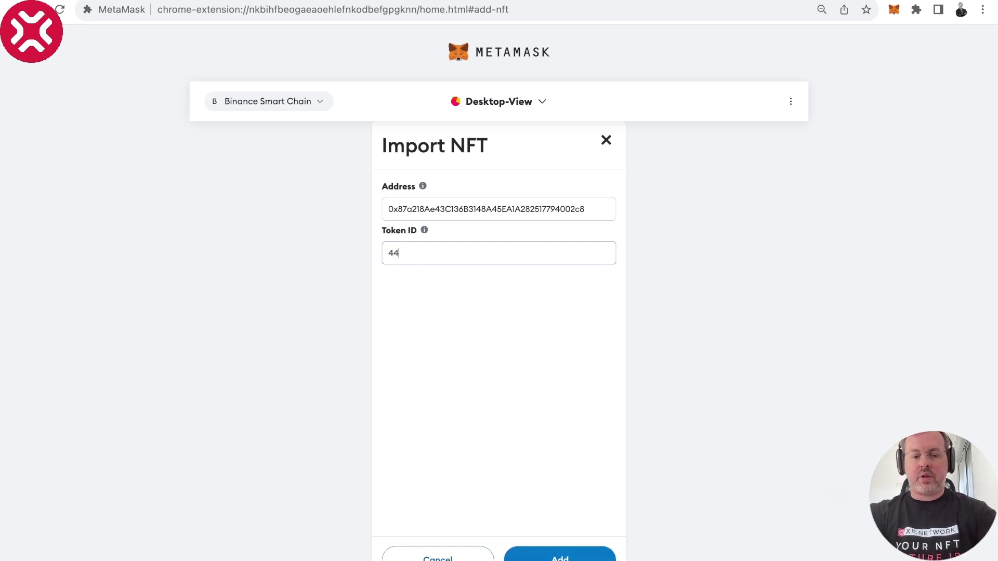
{"action": "type", "text": "0668"}
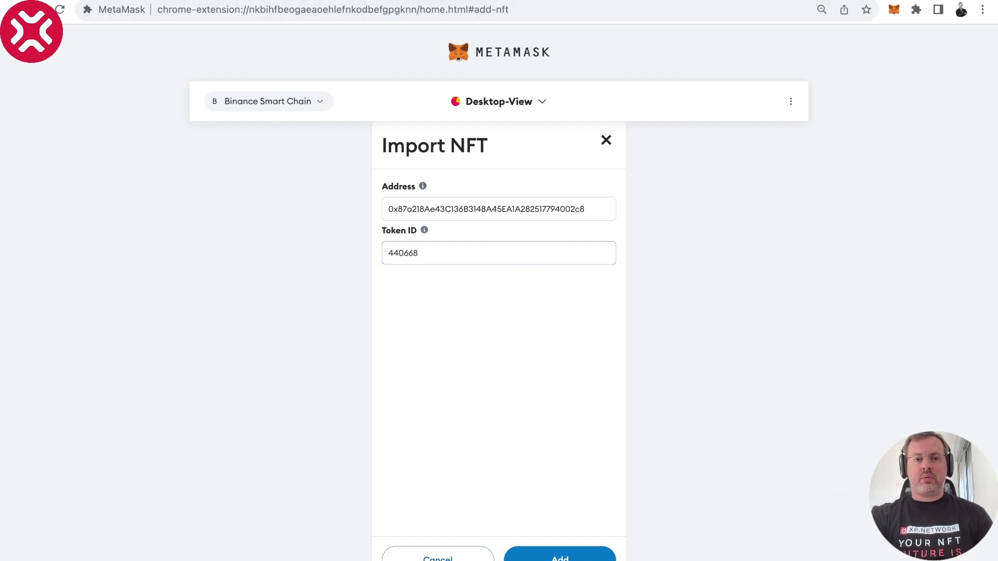
Step: Load bridge.xp.network in a new tab and set BSC as the departure chain
{"action": "key", "text": "super+t"}
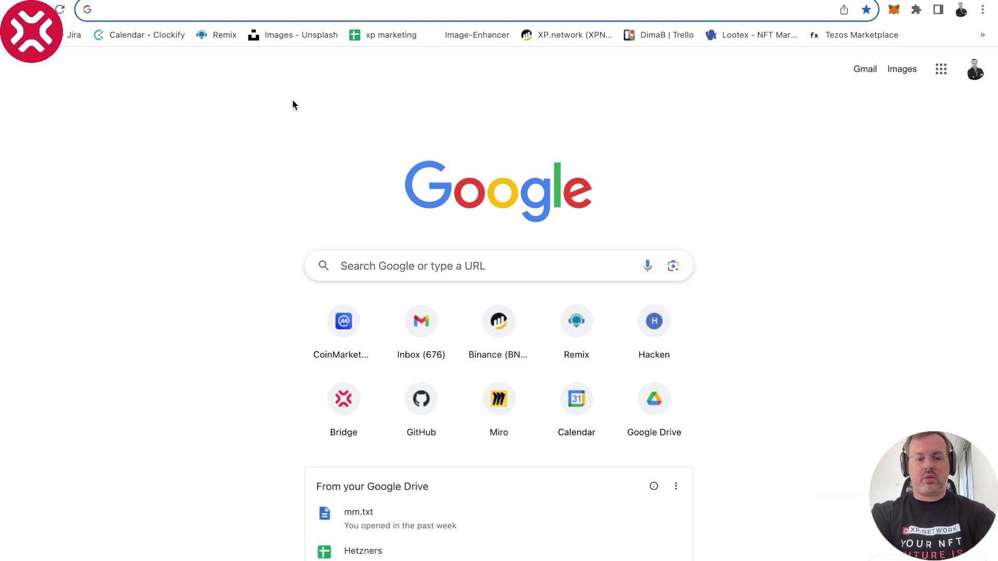
{"action": "type", "text": "br"}
{"action": "key", "text": "Return"}
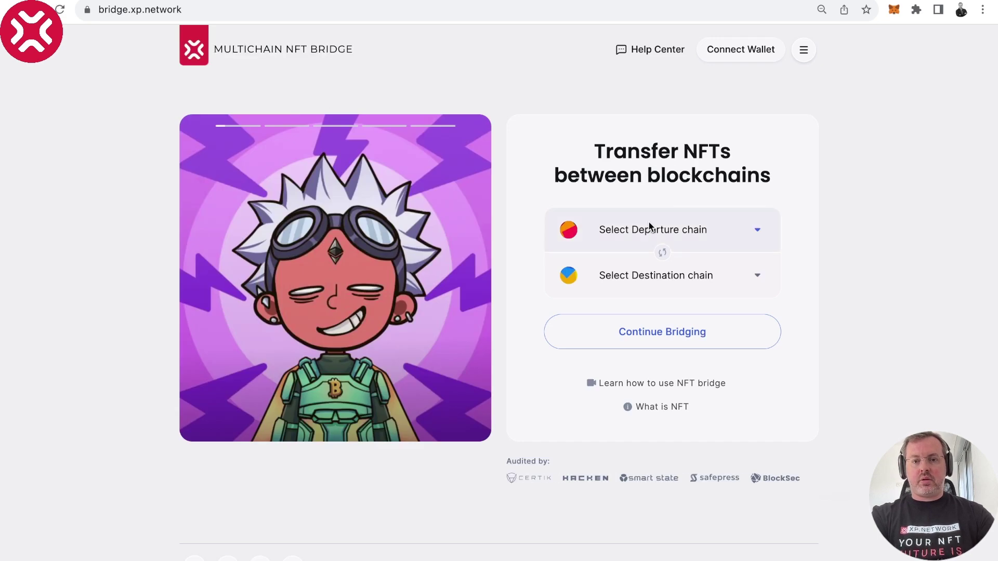
{"action": "left_click", "coordinate": [648, 225]}
{"action": "type", "text": "BS"}
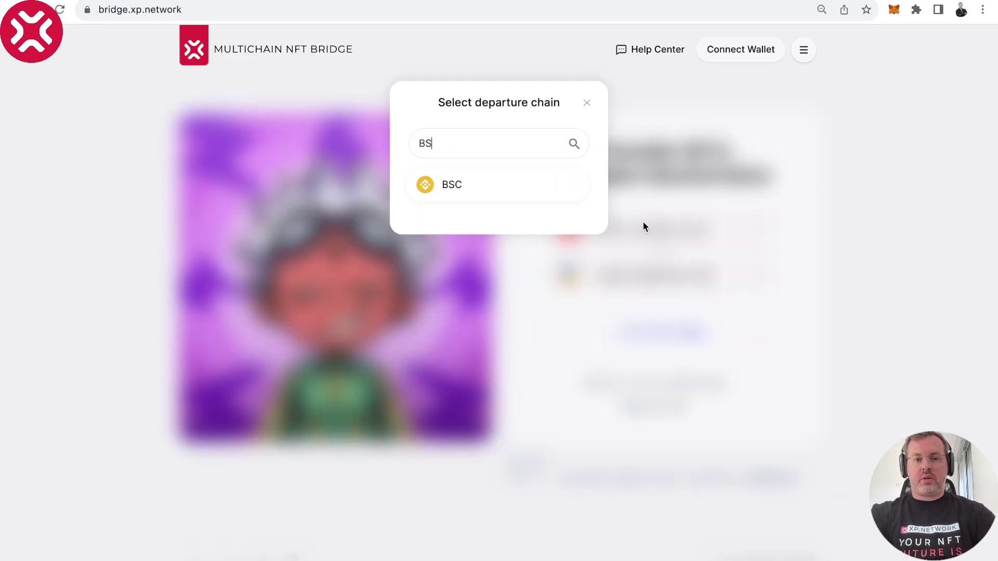
{"action": "left_click", "coordinate": [530, 186]}
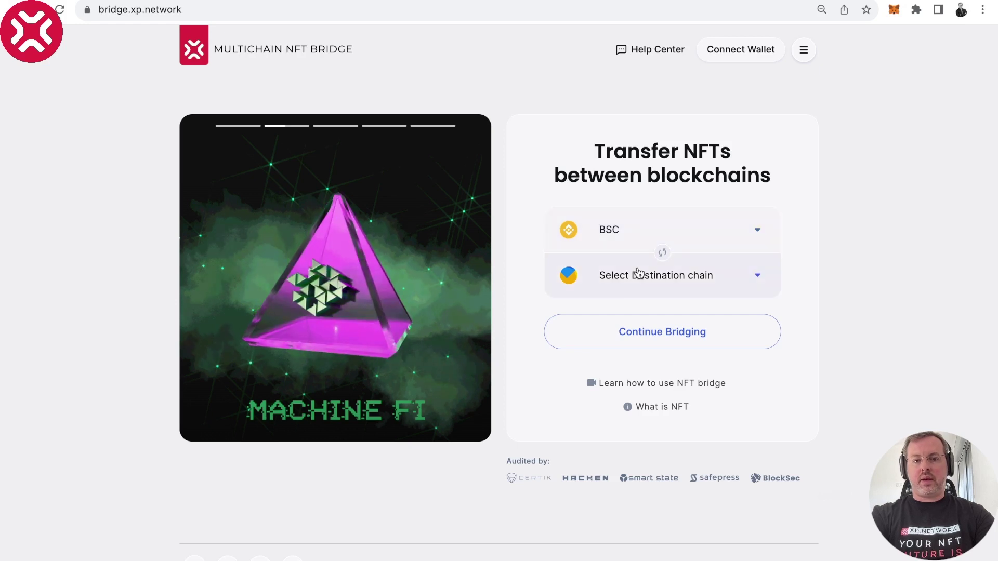
Step: Set NEAR as the destination chain and connect the MetaMask wallet to the bridge
{"action": "left_click", "coordinate": [633, 284]}
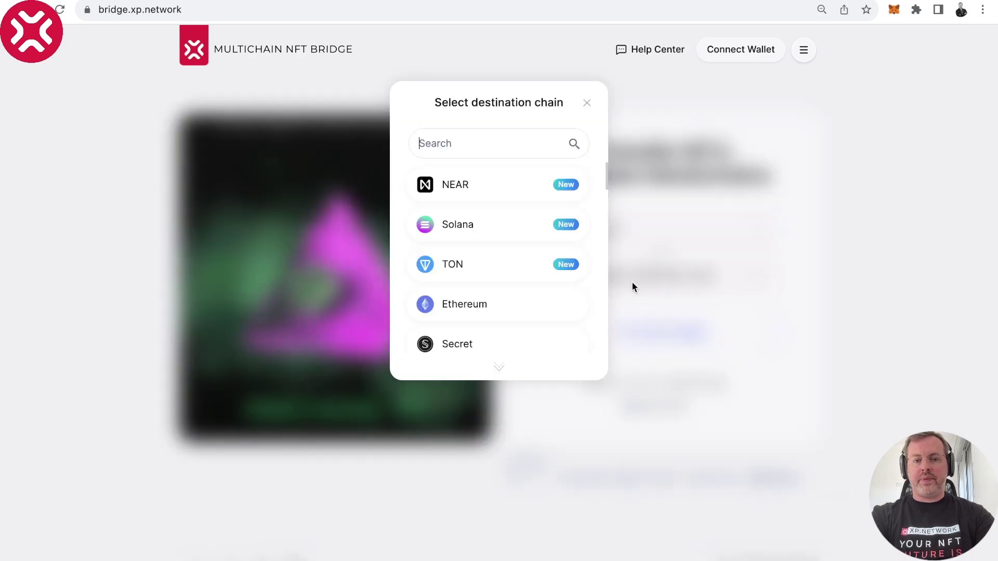
{"action": "left_click", "coordinate": [514, 197]}
{"action": "left_click", "coordinate": [603, 328]}
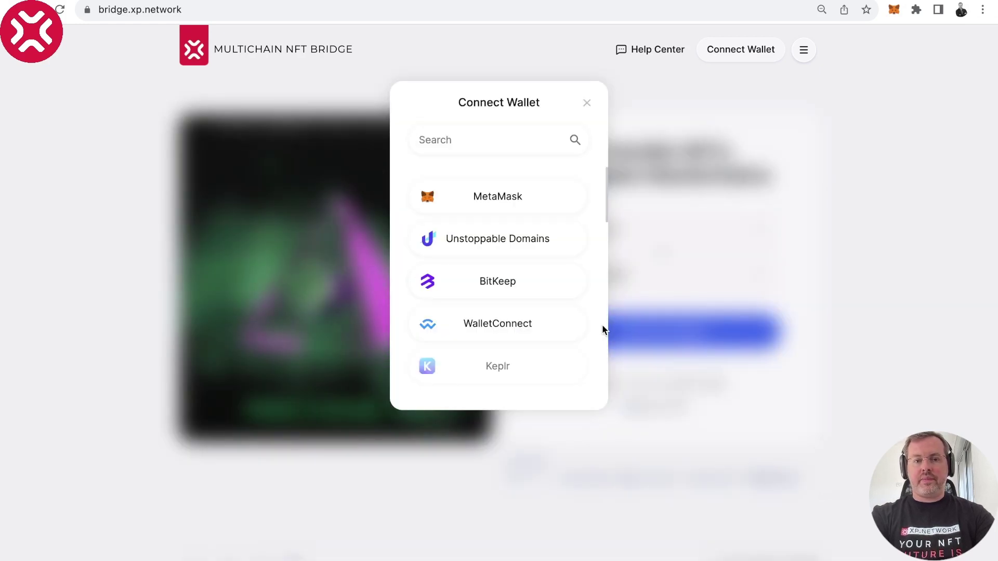
{"action": "left_click", "coordinate": [528, 198]}
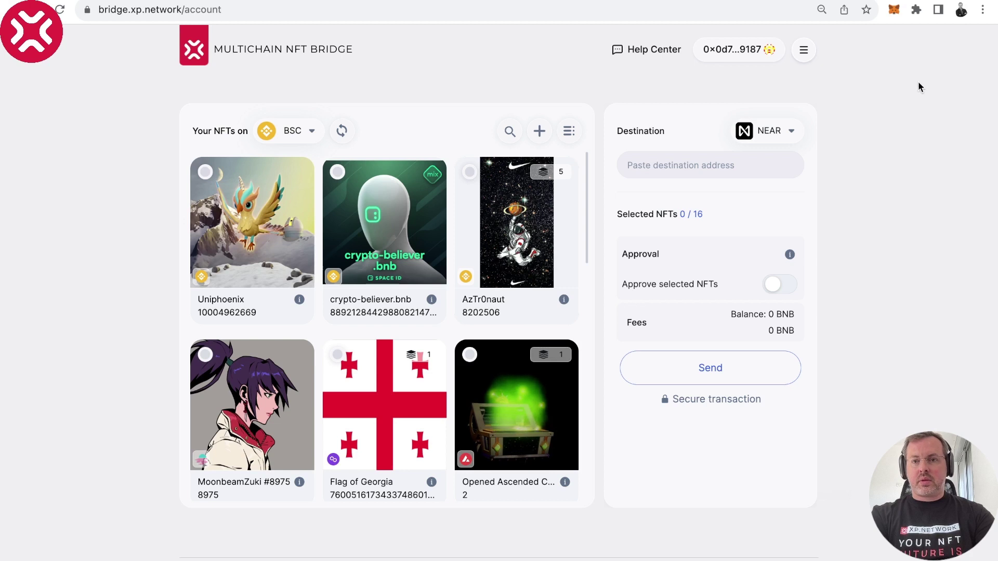
Step: Connect the Desktop-View MetaMask account to the XP.network bridge and dismiss the wallet popup
{"action": "left_click", "coordinate": [894, 9]}
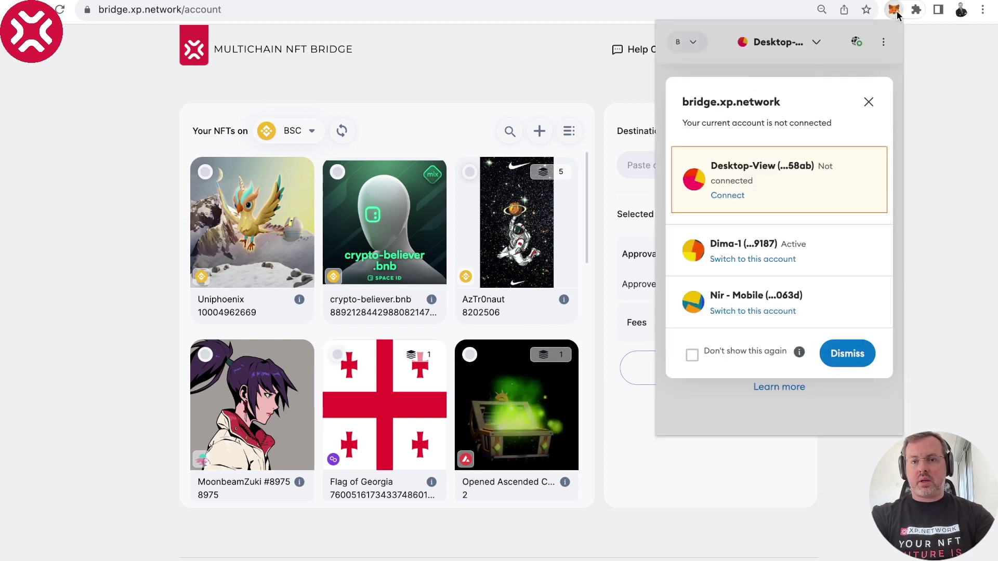
{"action": "left_click", "coordinate": [730, 196]}
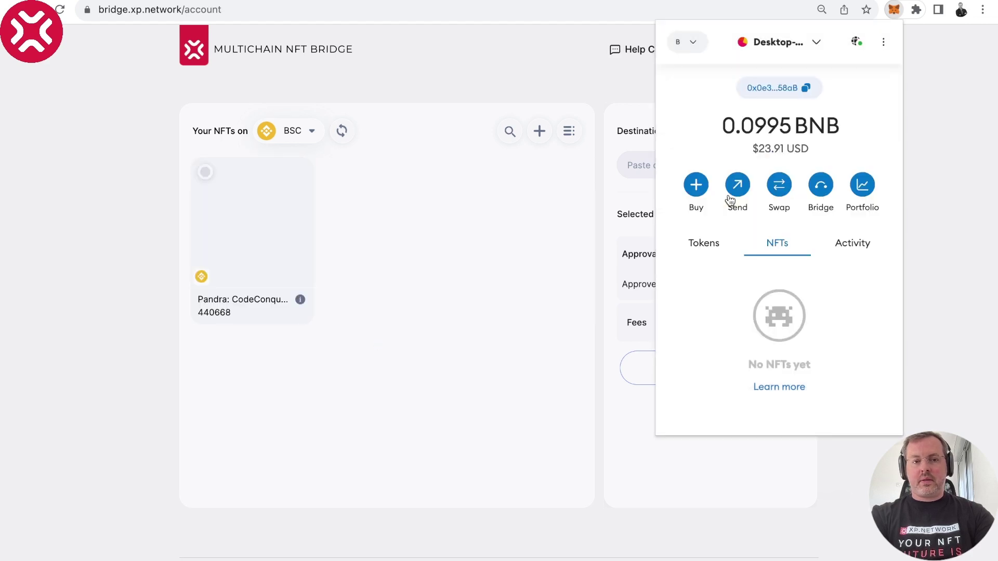
{"action": "left_click", "coordinate": [484, 86]}
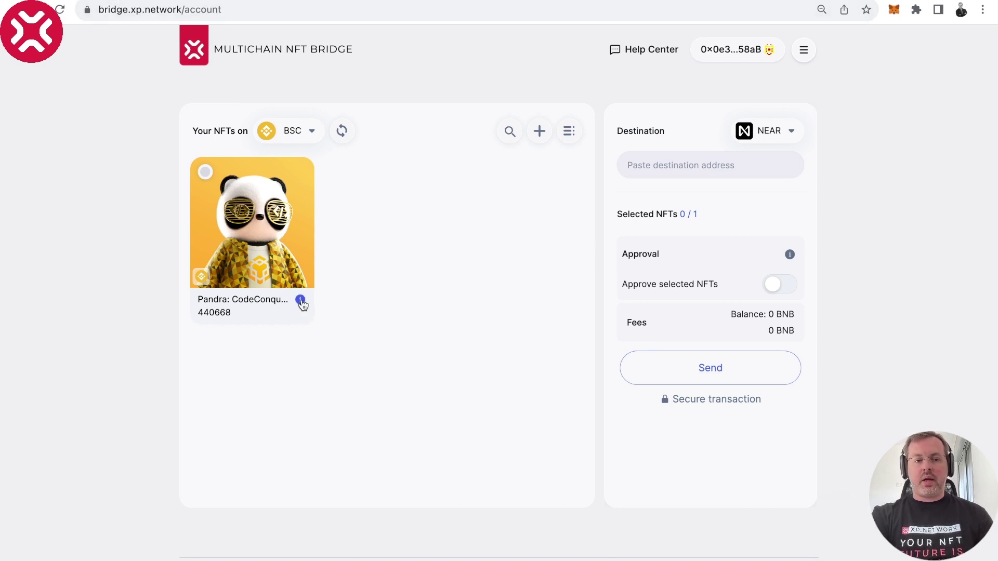
Step: Open the Pandra: CodeConqueror card's NFT Details and copy its Token ID 440668
{"action": "left_click", "coordinate": [302, 301]}
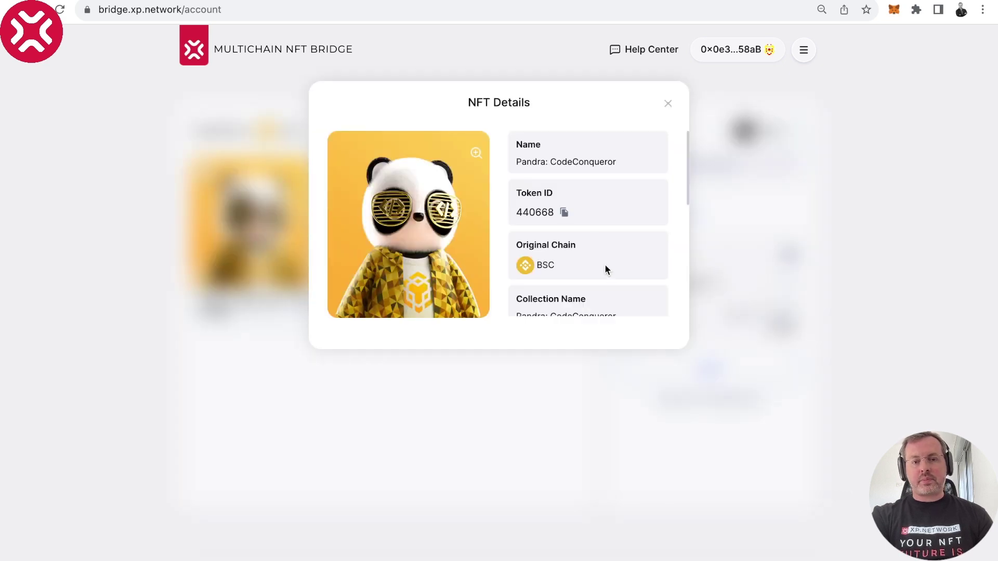
{"action": "scroll", "coordinate": [605, 269], "scroll_direction": "down", "scroll_amount": 2}
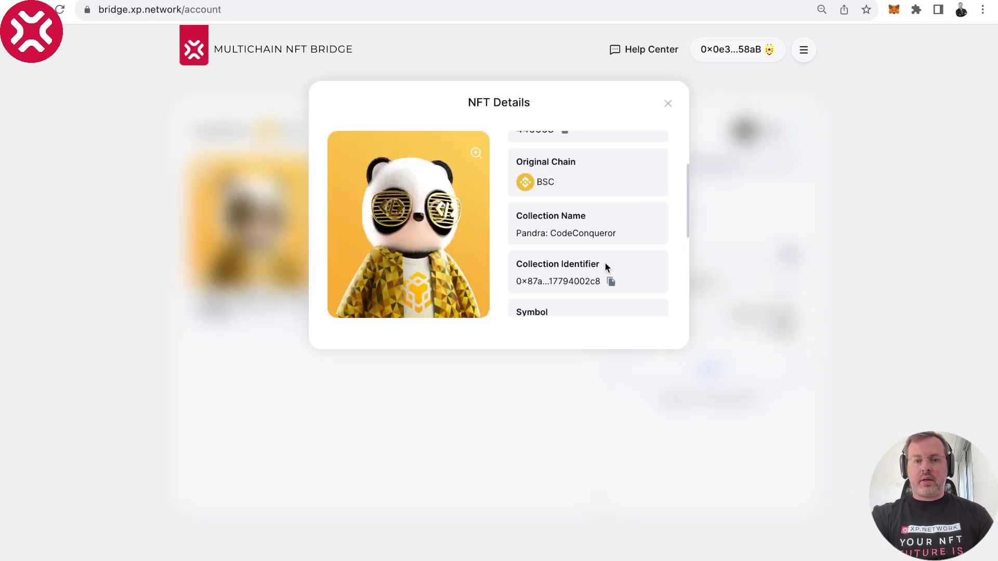
{"action": "scroll", "coordinate": [605, 262], "scroll_direction": "down", "scroll_amount": 1}
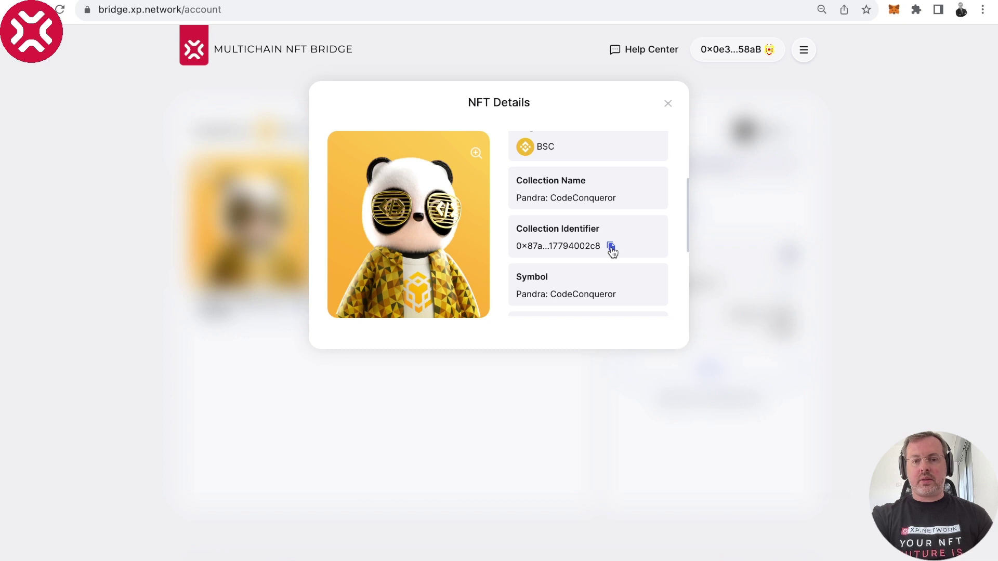
{"action": "scroll", "coordinate": [584, 225], "scroll_direction": "up", "scroll_amount": 2}
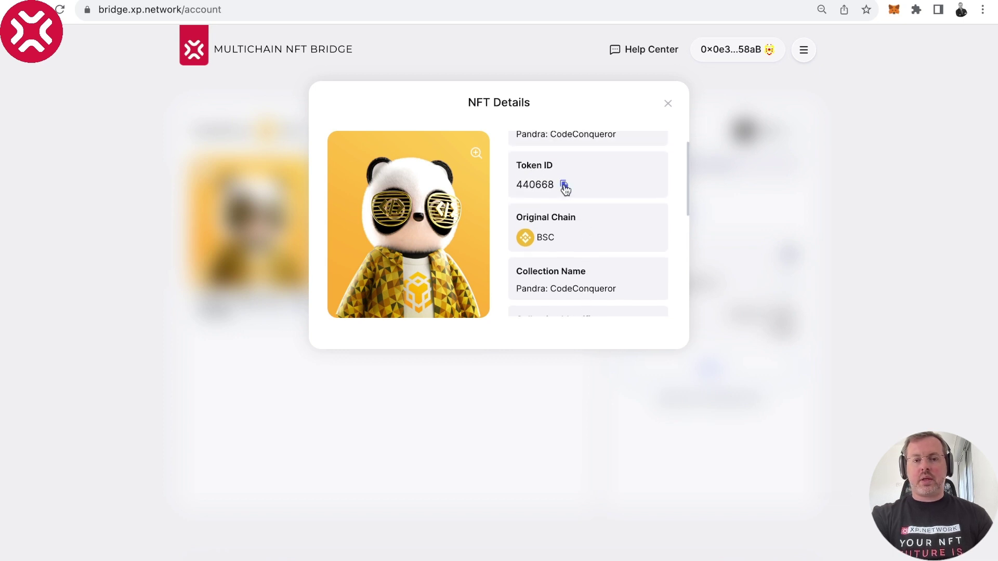
{"action": "left_click", "coordinate": [564, 185]}
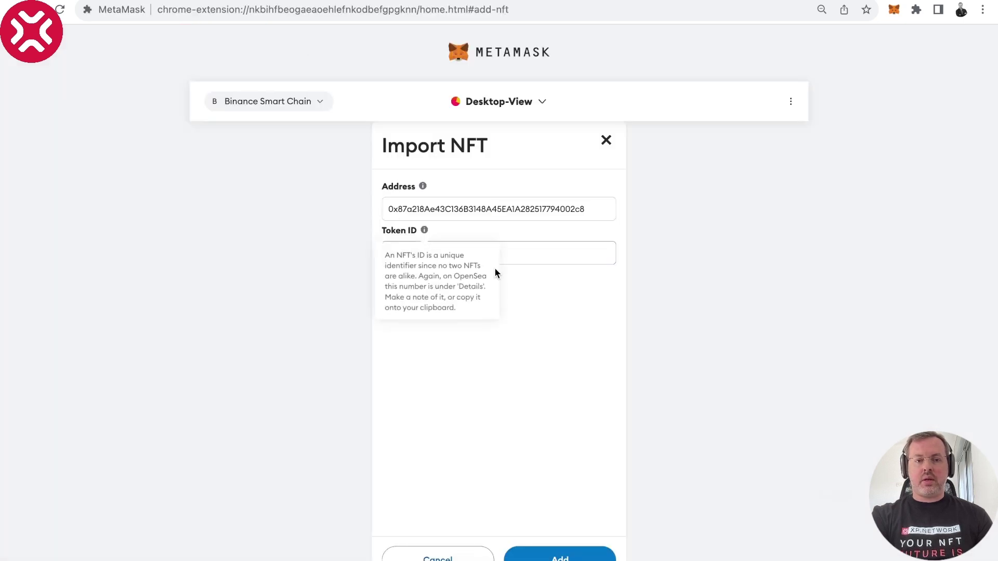
Step: Replace the Import NFT Token ID with 440668, verify it against the bridge, and add the NFT
{"action": "left_click_drag", "start_coordinate": [453, 257], "coordinate": [372, 256]}
{"action": "key", "text": "BackSpace"}
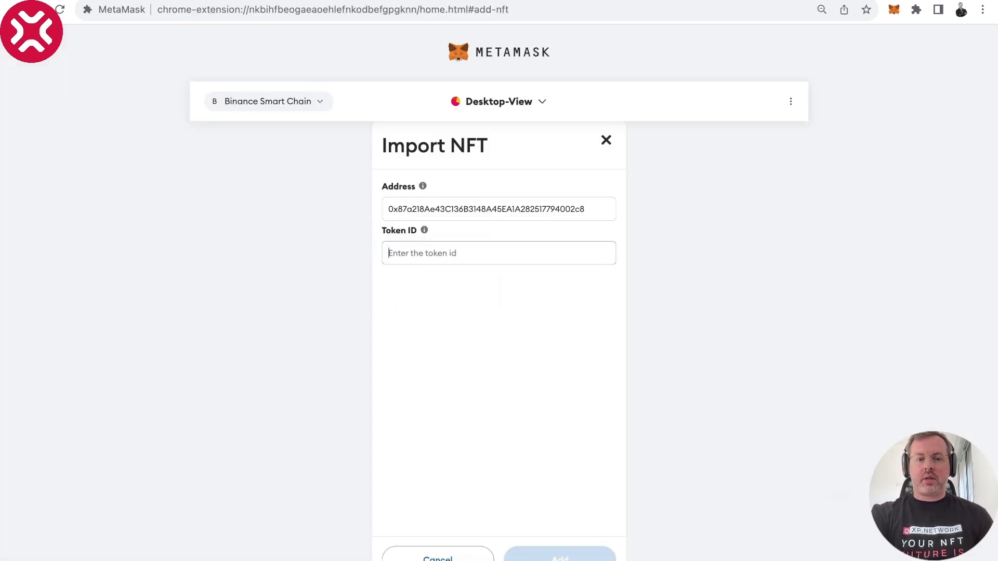
{"action": "key", "text": "ctrl+v"}
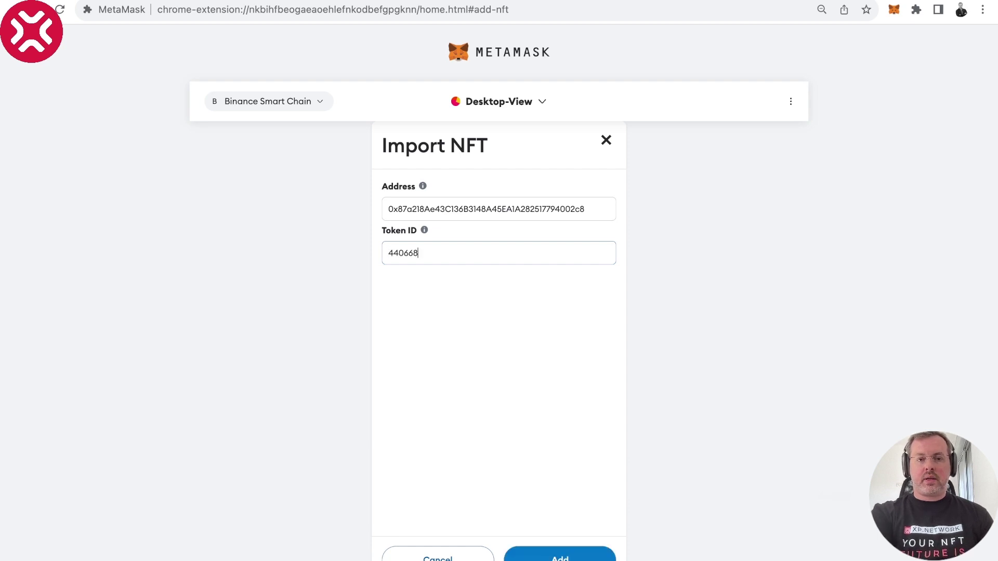
{"action": "left_click", "coordinate": [418, 0]}
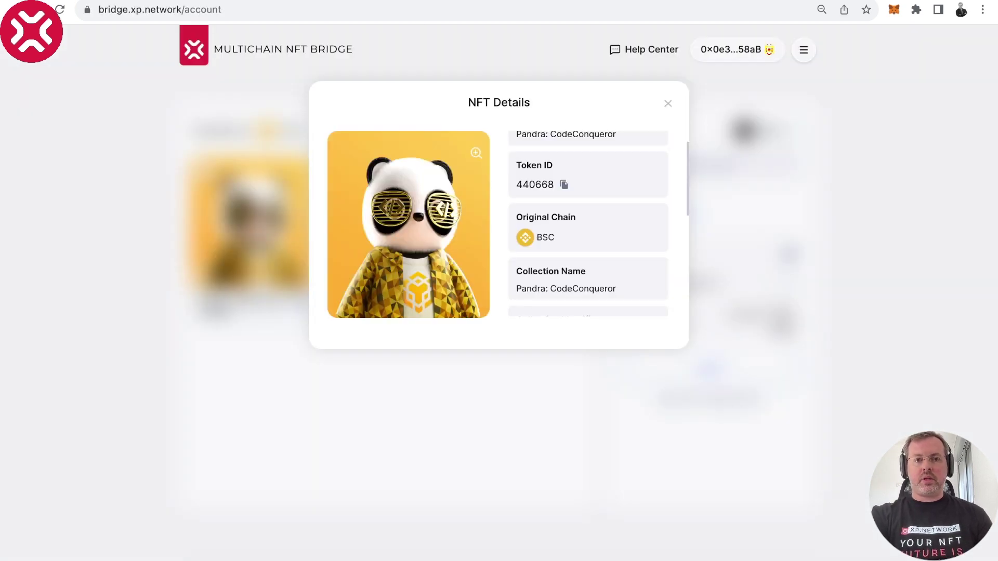
{"action": "key", "text": "ctrl+shift+Tab"}
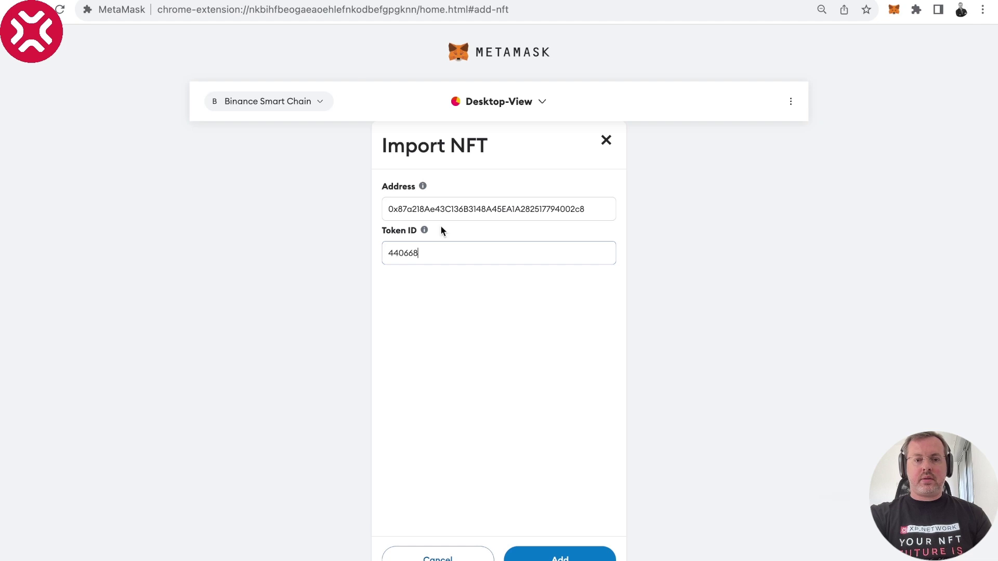
{"action": "left_click", "coordinate": [592, 557]}
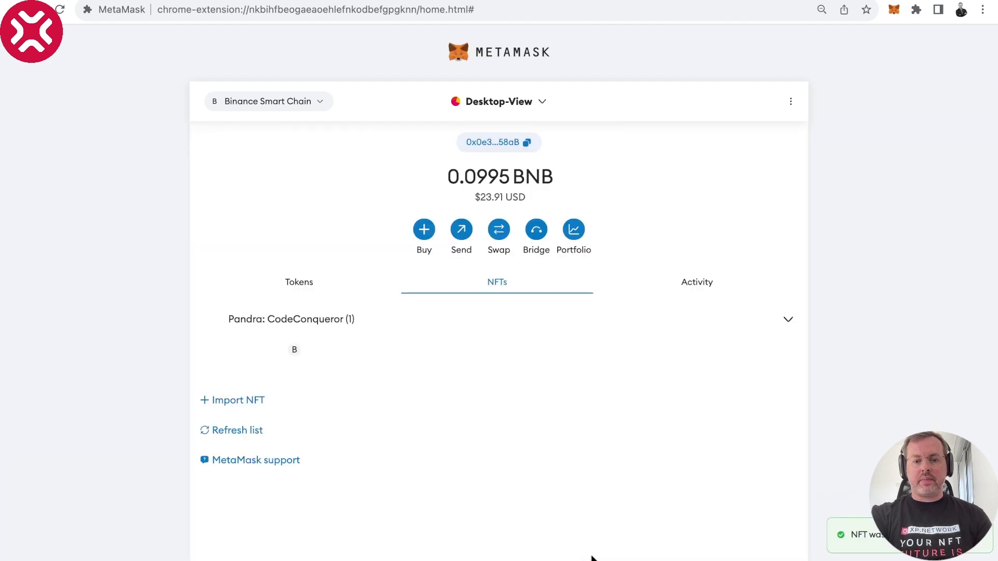
{"action": "scroll", "coordinate": [417, 423], "scroll_direction": "down", "scroll_amount": 2}
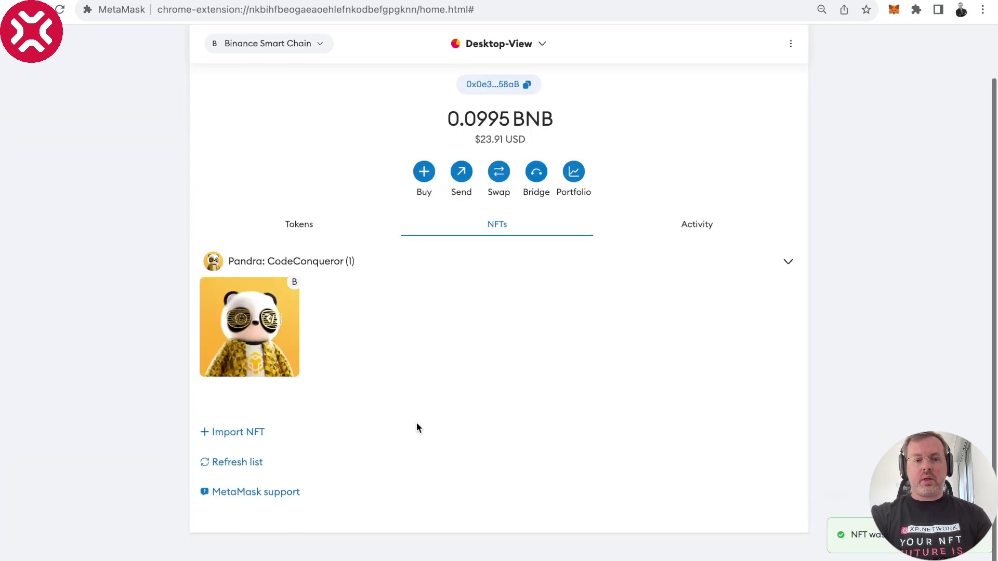
{"action": "scroll", "coordinate": [385, 338], "scroll_direction": "up", "scroll_amount": 2}
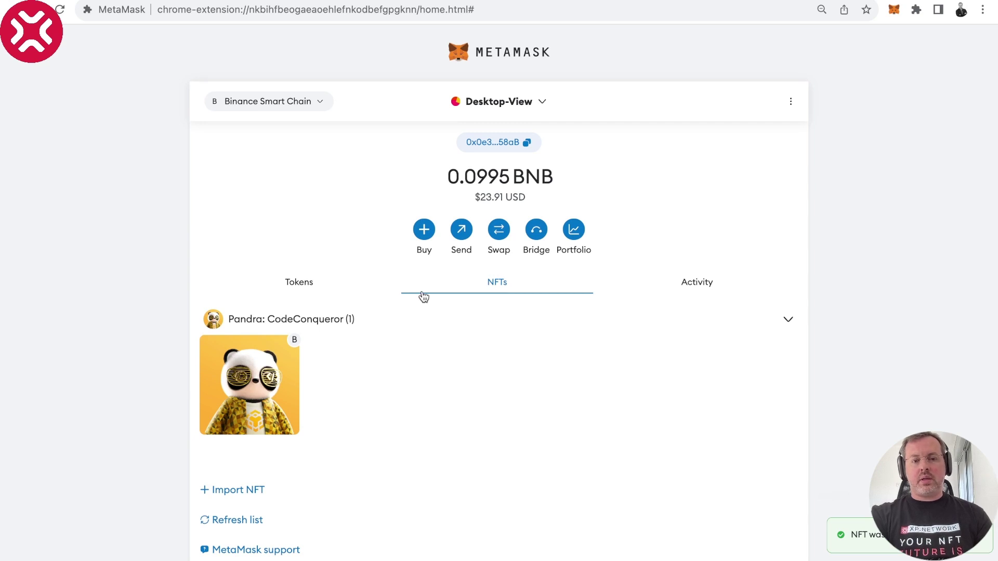
{"action": "left_click", "coordinate": [468, 235]}
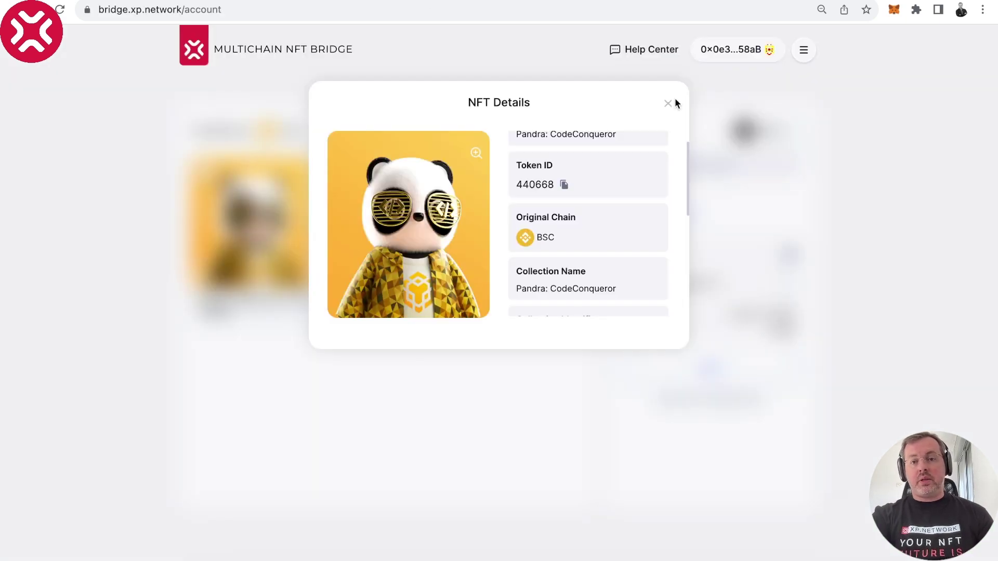
{"action": "left_click", "coordinate": [668, 104]}
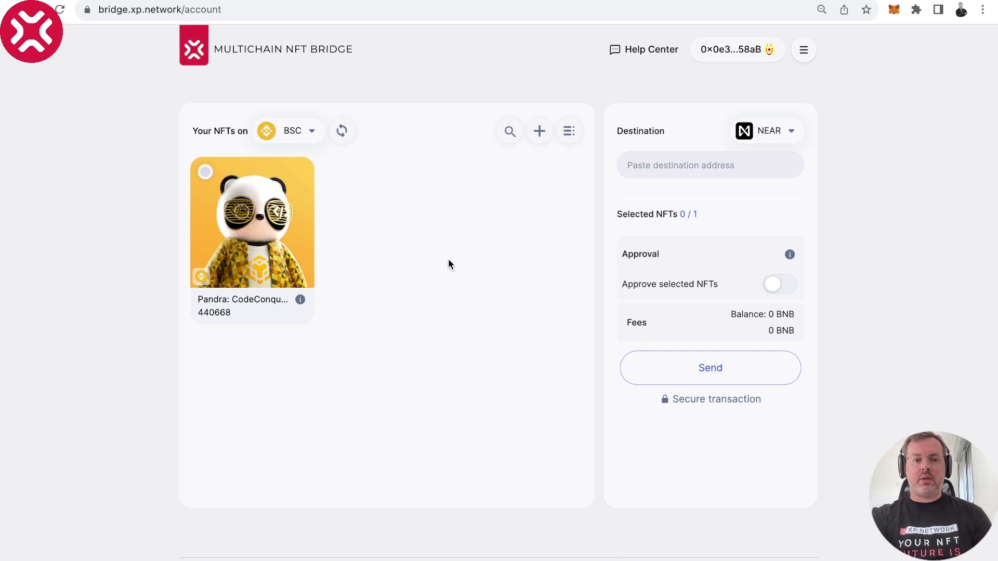
{"action": "left_click", "coordinate": [274, 1]}
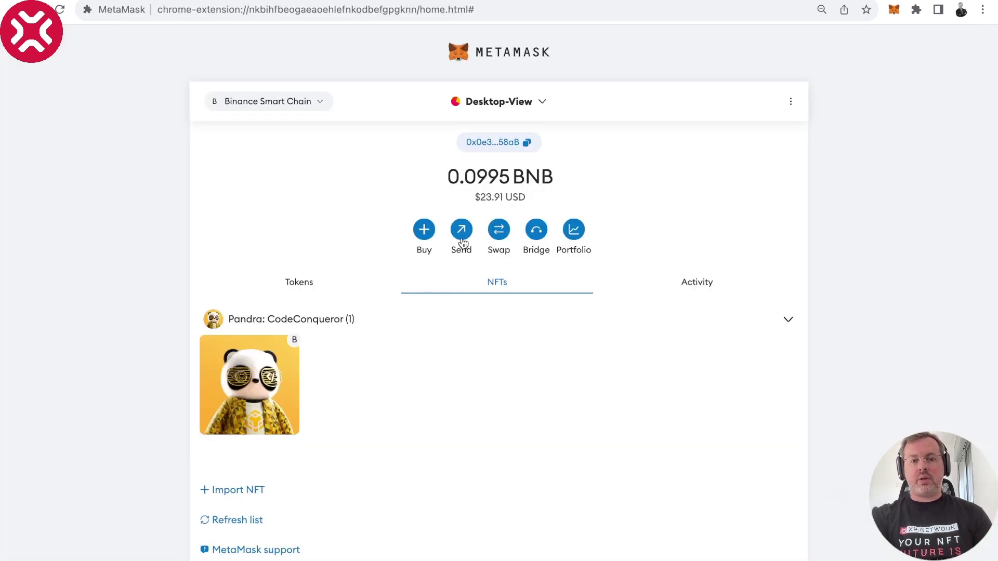